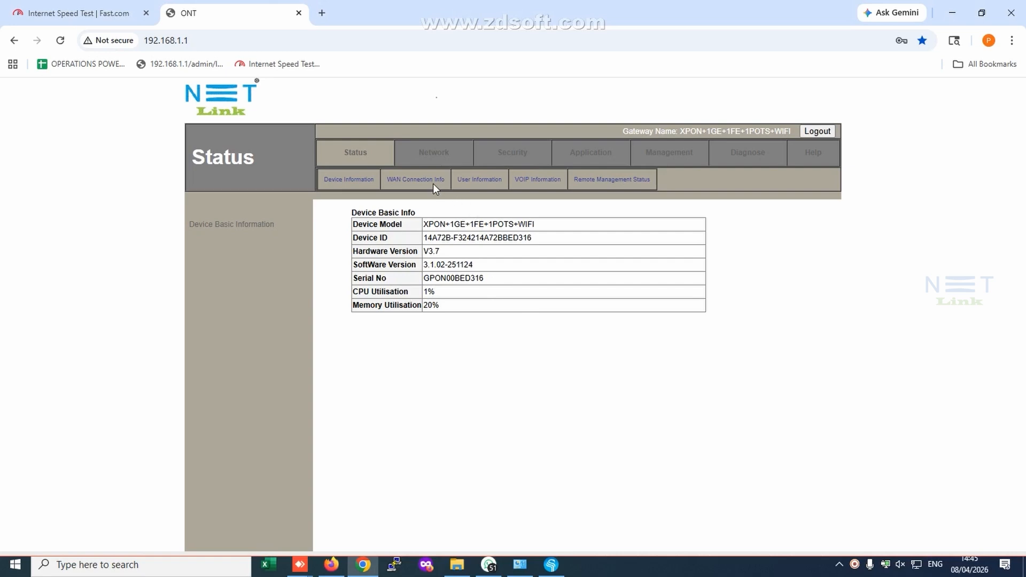
# Look up the voice WAN's IP address in the WAN connection information and ping 172.16.101.154 through interface 2_VOICE_R_VID_2222.
pyautogui.click(415, 182)
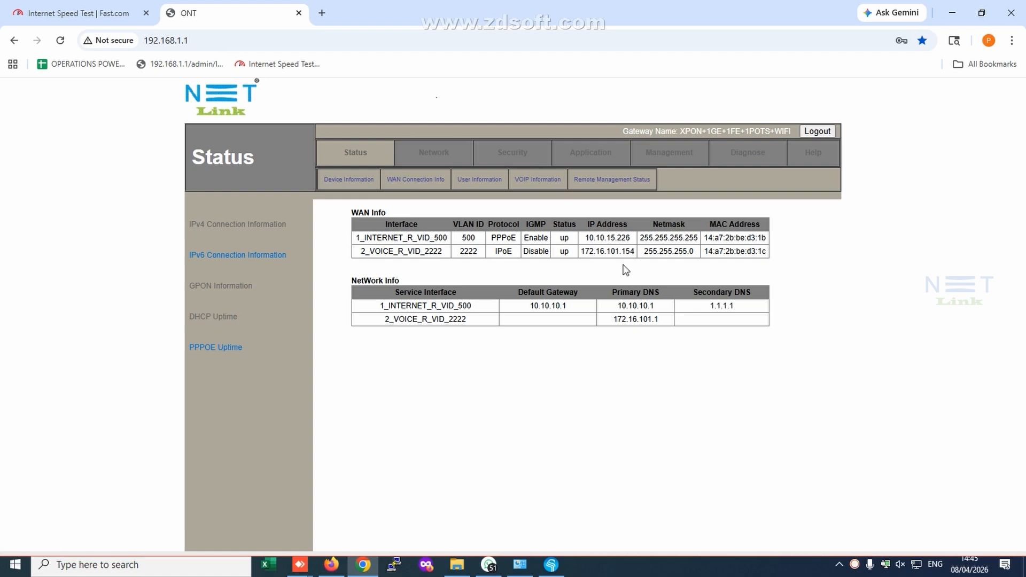
pyautogui.moveTo(582, 252); pyautogui.dragTo(635, 252)
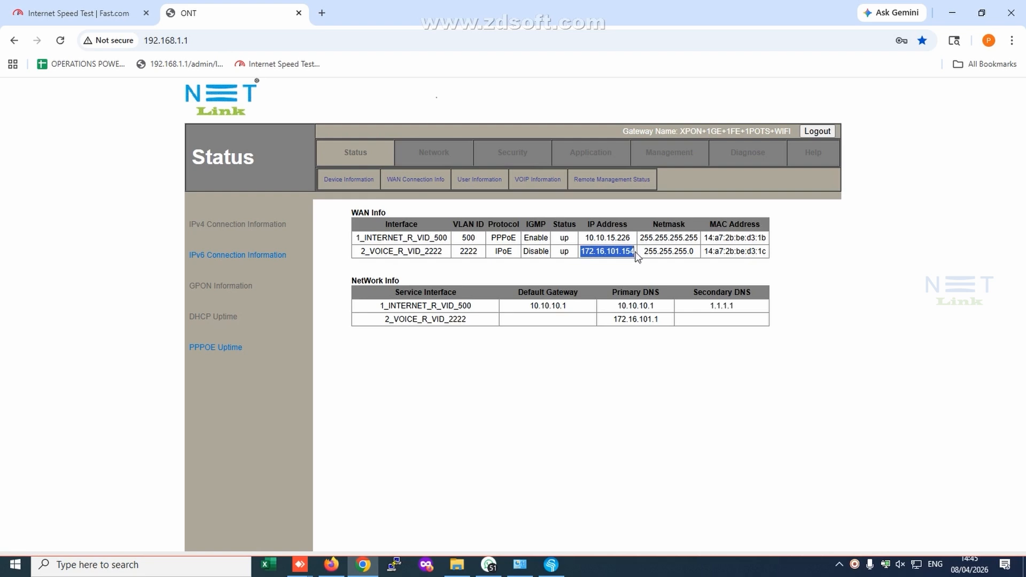
pyautogui.click(747, 160)
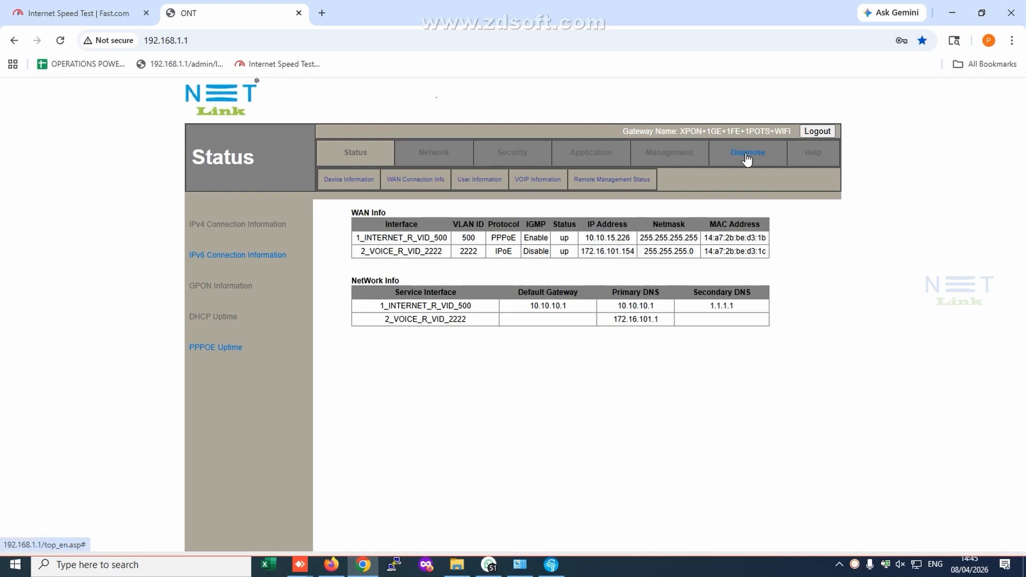
pyautogui.click(438, 233)
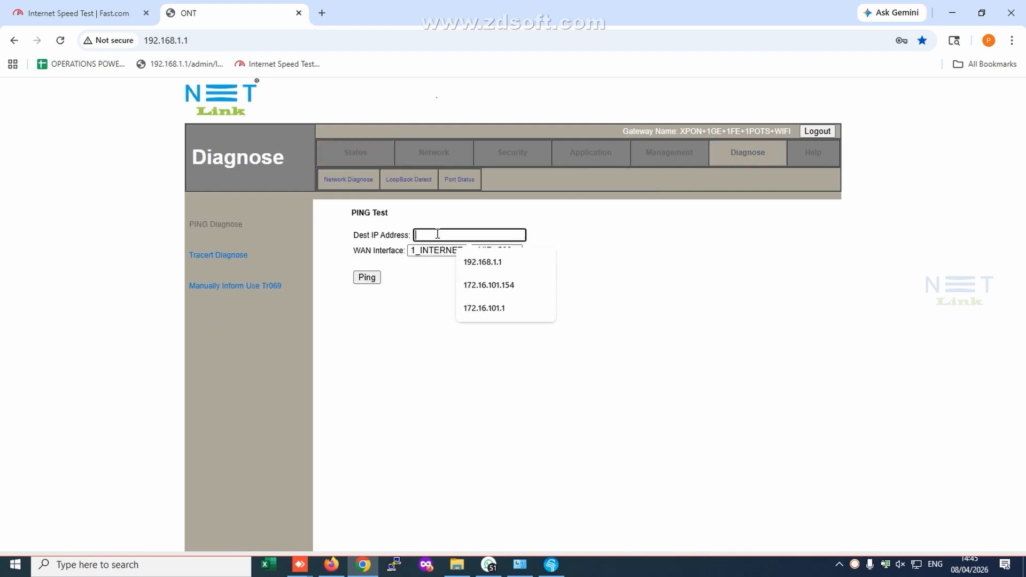
pyautogui.press('Down')
pyautogui.press('Down')
pyautogui.press('Return')
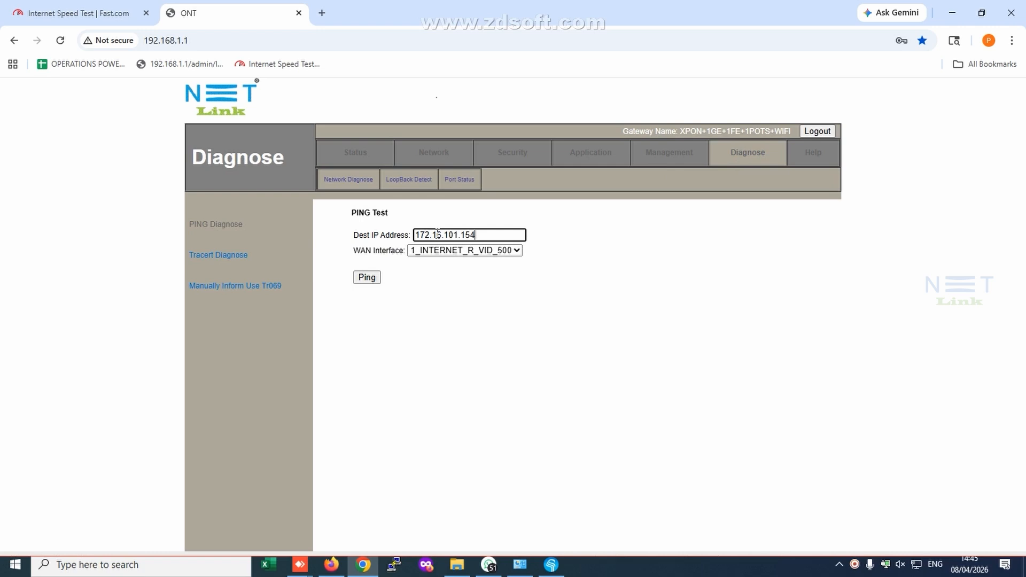
pyautogui.click(471, 253)
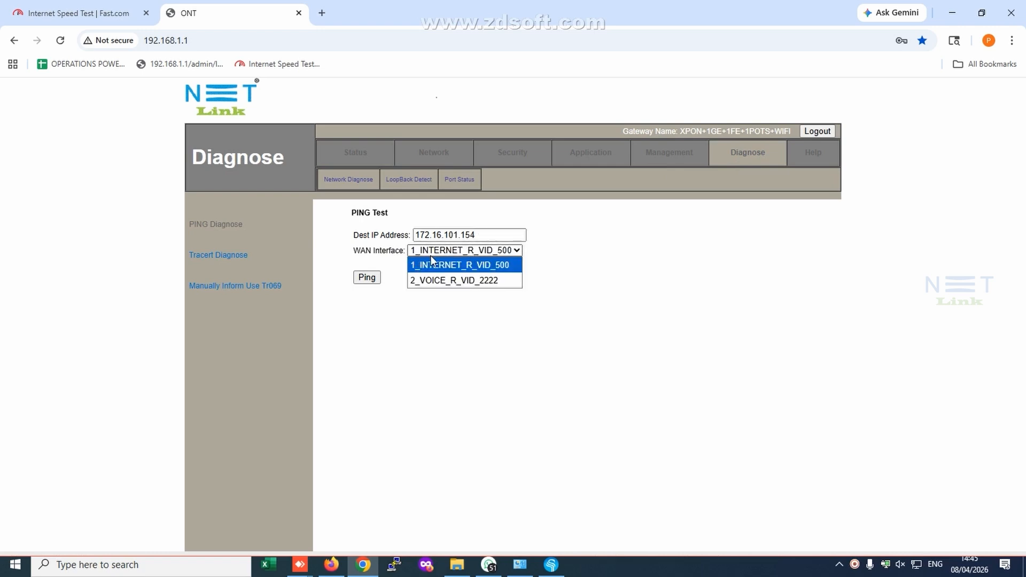
pyautogui.click(452, 281)
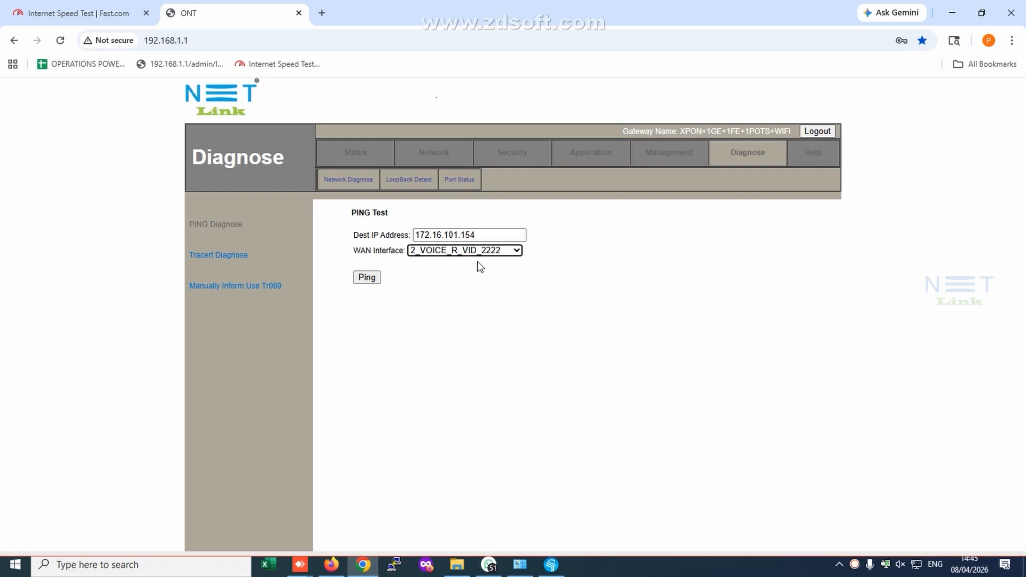
pyautogui.click(367, 279)
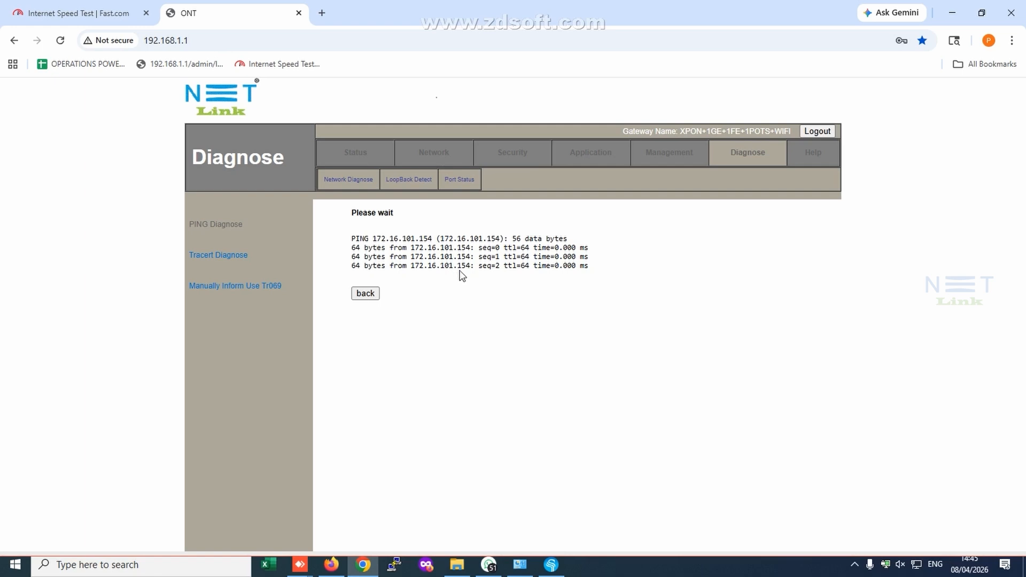
pyautogui.moveTo(351, 240); pyautogui.dragTo(533, 304)
pyautogui.click(593, 287)
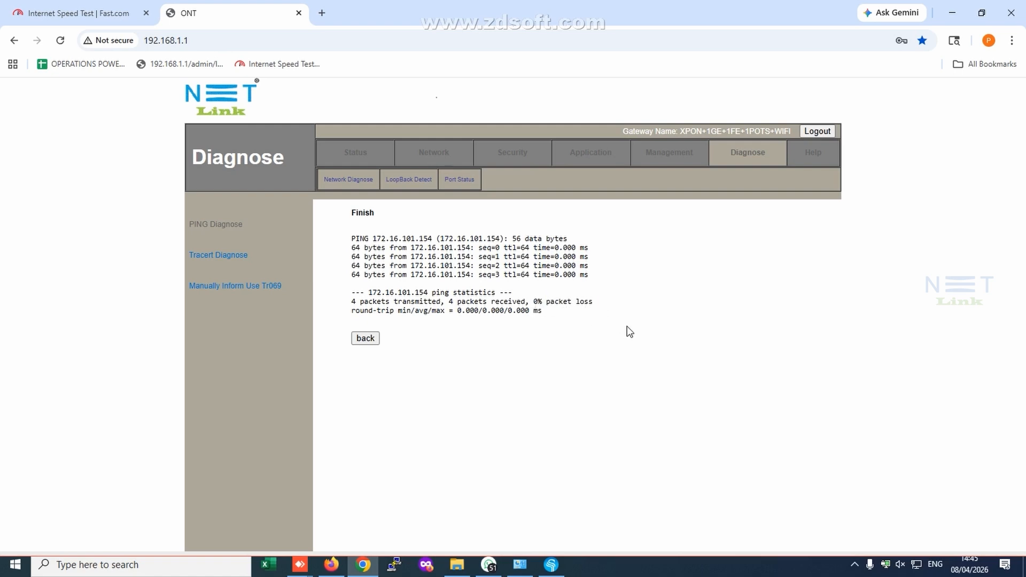
# Look up the voice WAN's primary DNS and ping 172.16.101.1 through interface 2_VOICE_R_VID_2222.
pyautogui.click(354, 157)
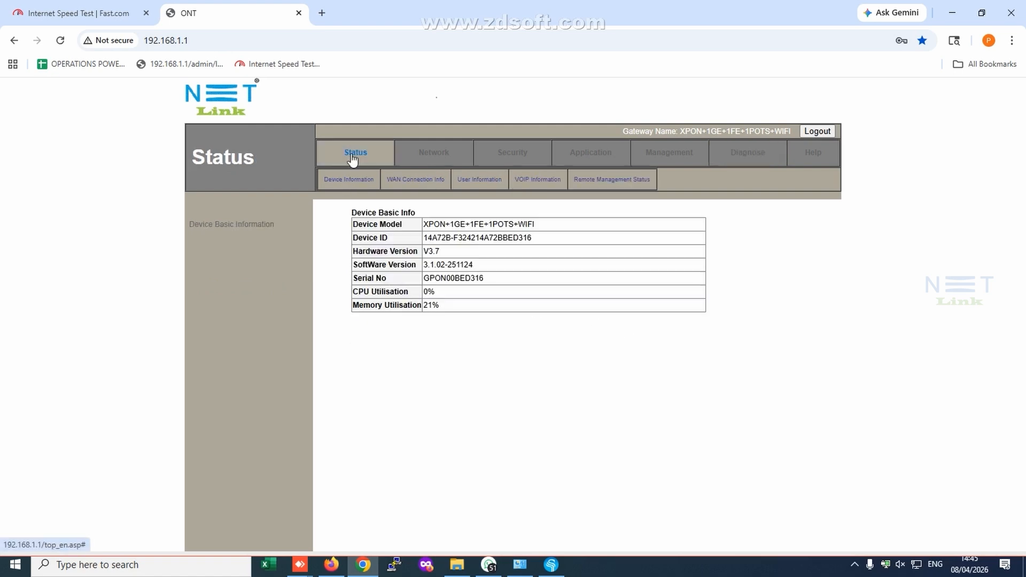
pyautogui.click(422, 179)
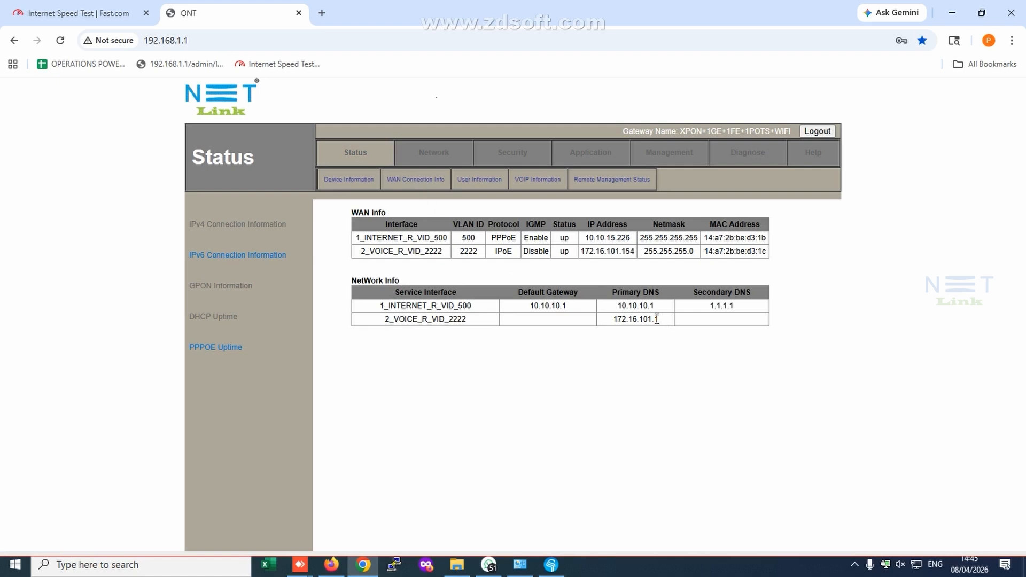
pyautogui.moveTo(657, 319); pyautogui.dragTo(609, 319)
pyautogui.hotkey('ctrl', 'c')
pyautogui.click(749, 161)
pyautogui.click(453, 235)
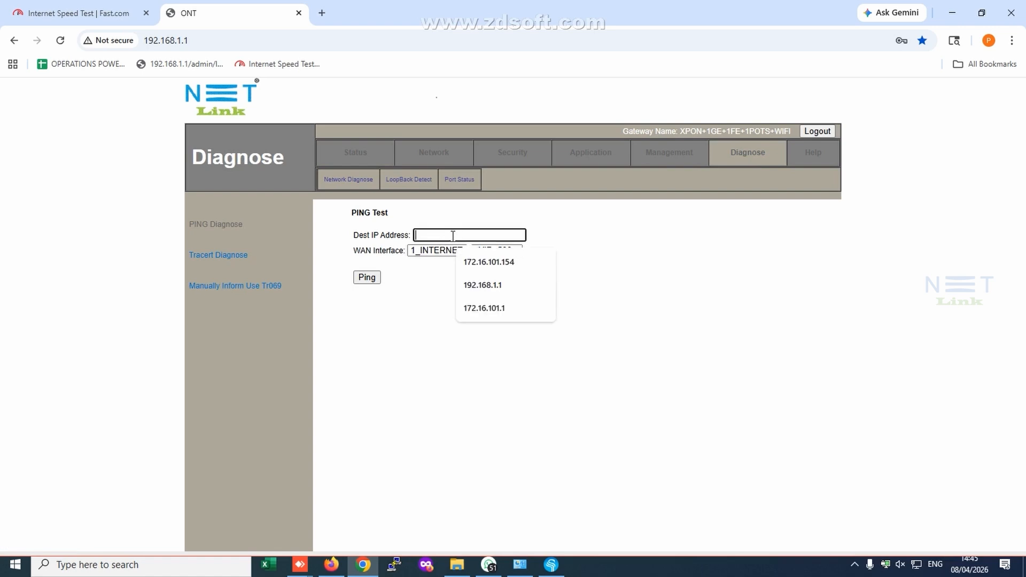
pyautogui.hotkey('ctrl', 'v')
pyautogui.click(448, 251)
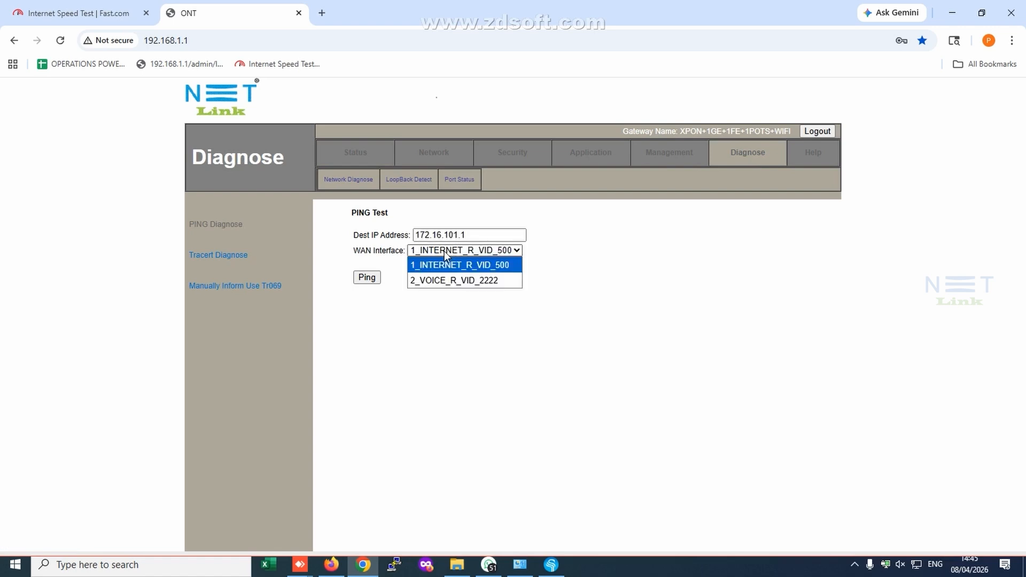
pyautogui.click(451, 281)
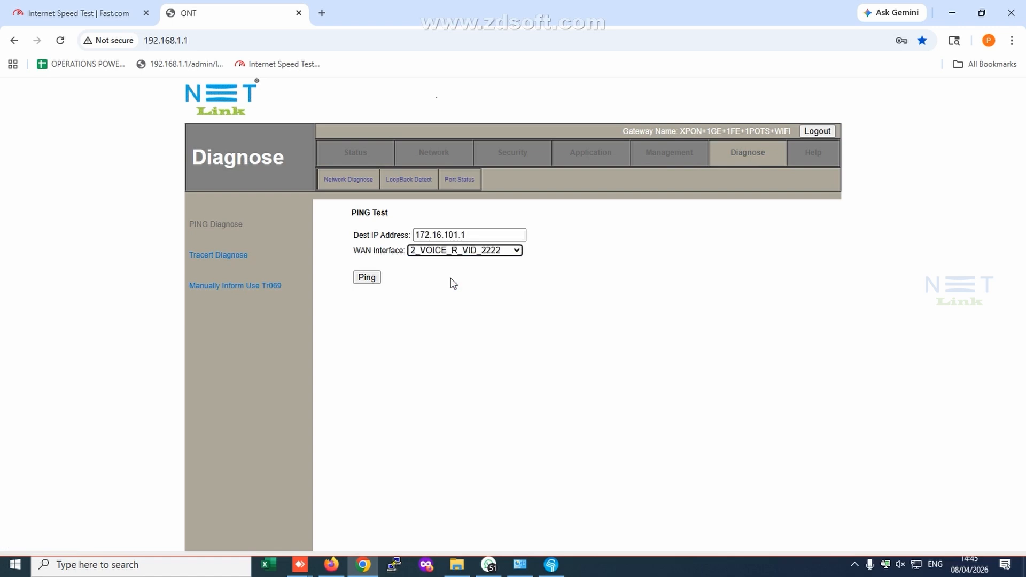
pyautogui.click(367, 279)
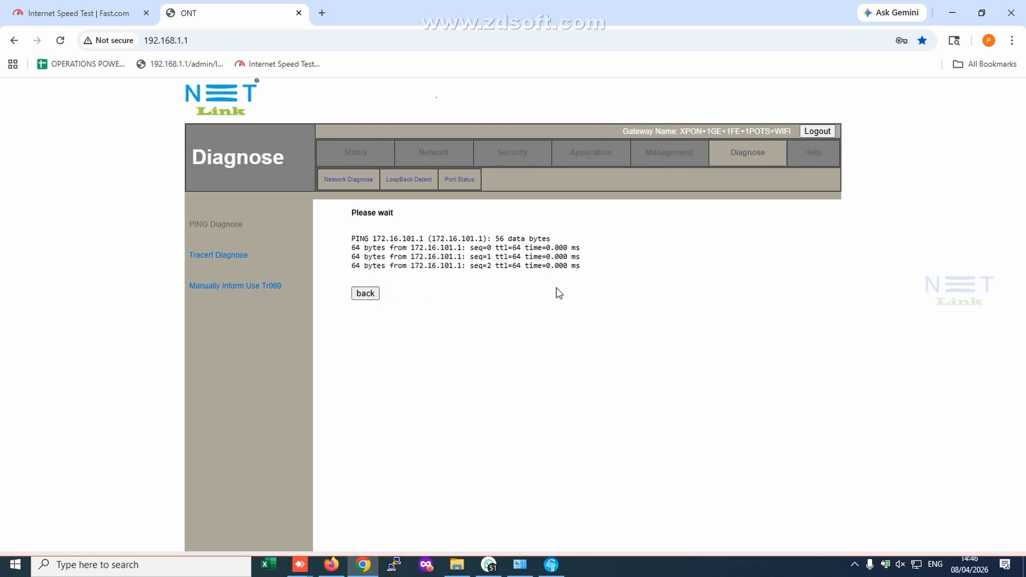
pyautogui.moveTo(533, 302); pyautogui.dragTo(597, 301)
pyautogui.click(600, 304)
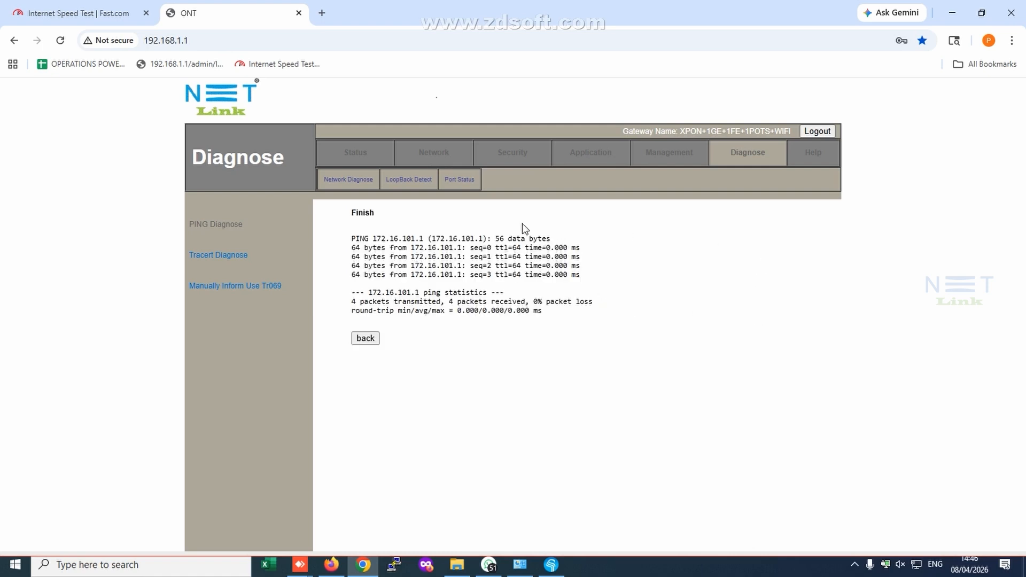
# Return to the WAN connection information to check the status of the internet and voice connections.
pyautogui.click(359, 160)
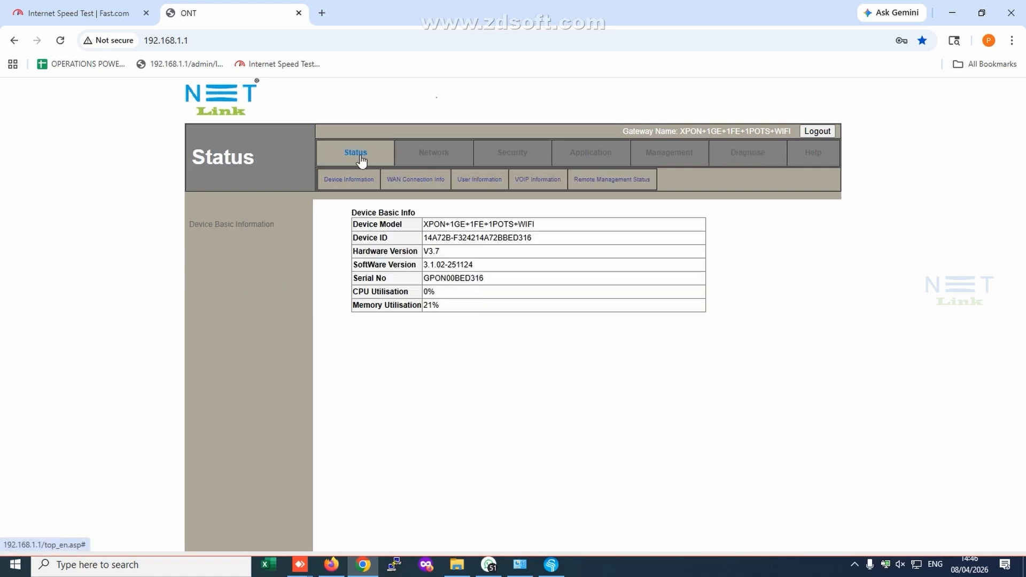
pyautogui.click(414, 182)
pyautogui.click(414, 181)
pyautogui.click(414, 181)
pyautogui.click(414, 182)
pyautogui.click(414, 182)
pyautogui.click(414, 182)
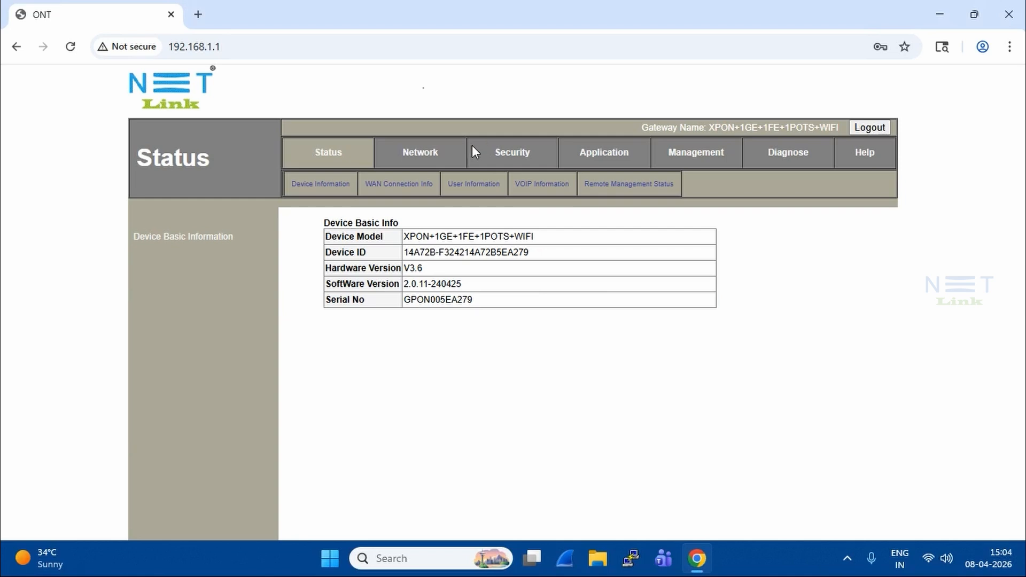
# Open the VoIP configuration page with the ONT's SIP server settings.
pyautogui.click(615, 159)
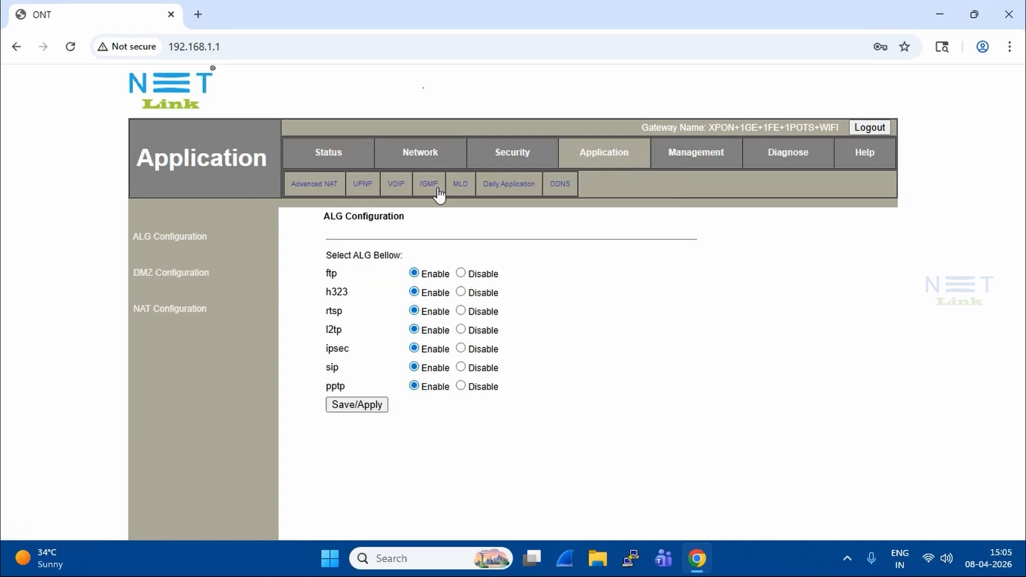
pyautogui.click(396, 185)
pyautogui.rightClick(393, 187)
pyautogui.click(737, 264)
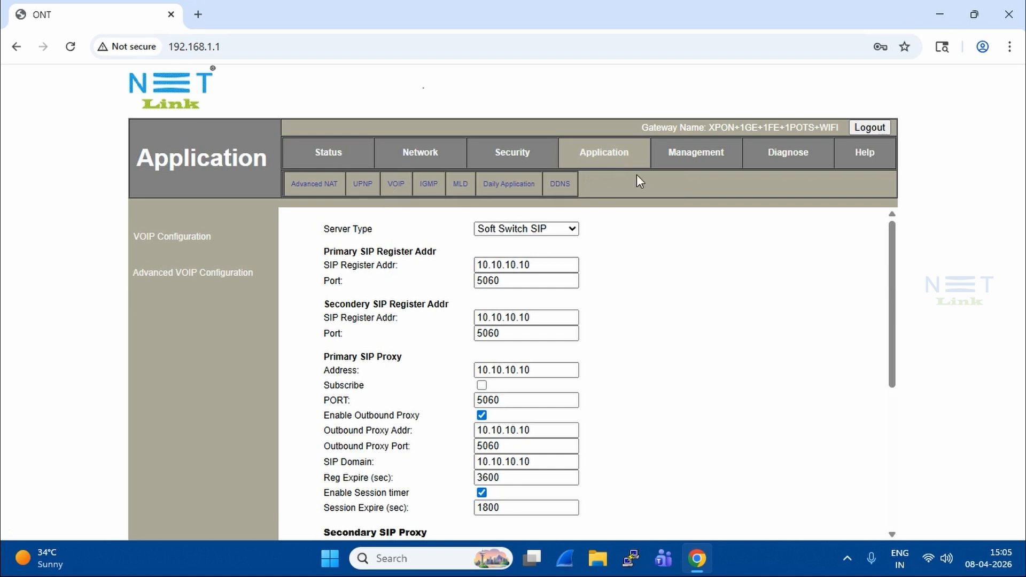
pyautogui.click(614, 167)
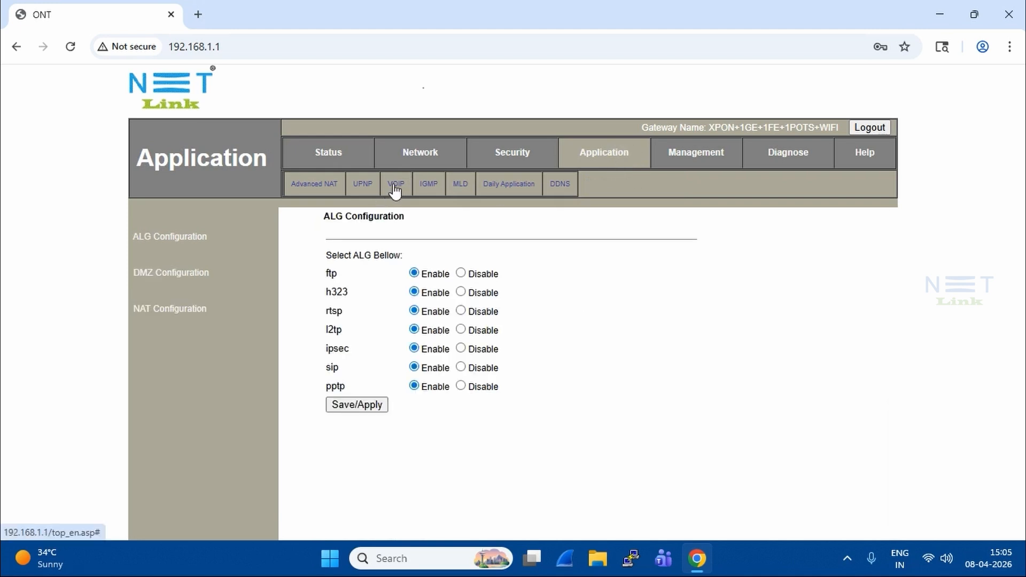
pyautogui.click(396, 188)
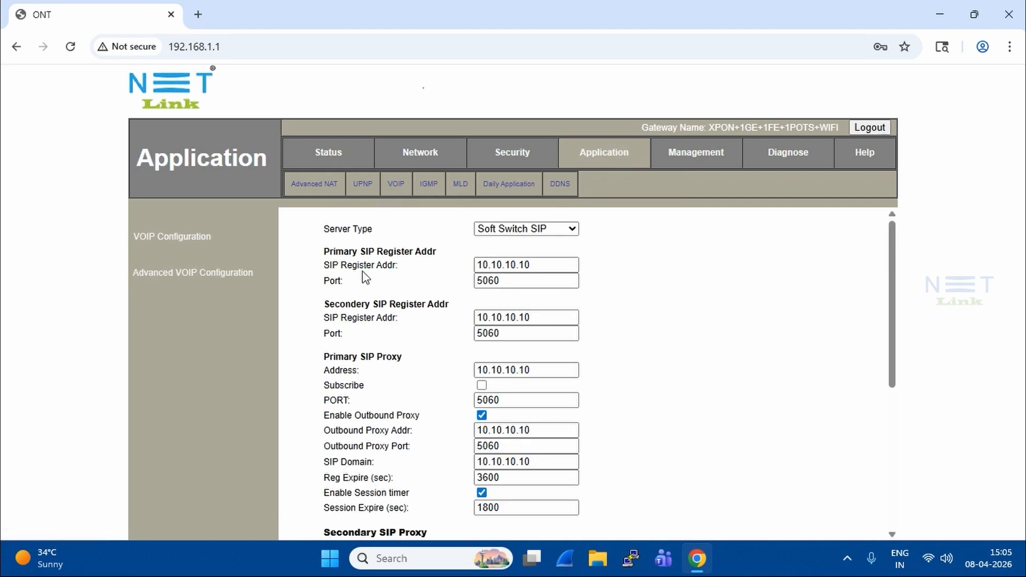
# Review the primary and secondary SIP register addresses and the Line1 account fields, and apply the VoIP settings.
pyautogui.moveTo(550, 265); pyautogui.dragTo(477, 265)
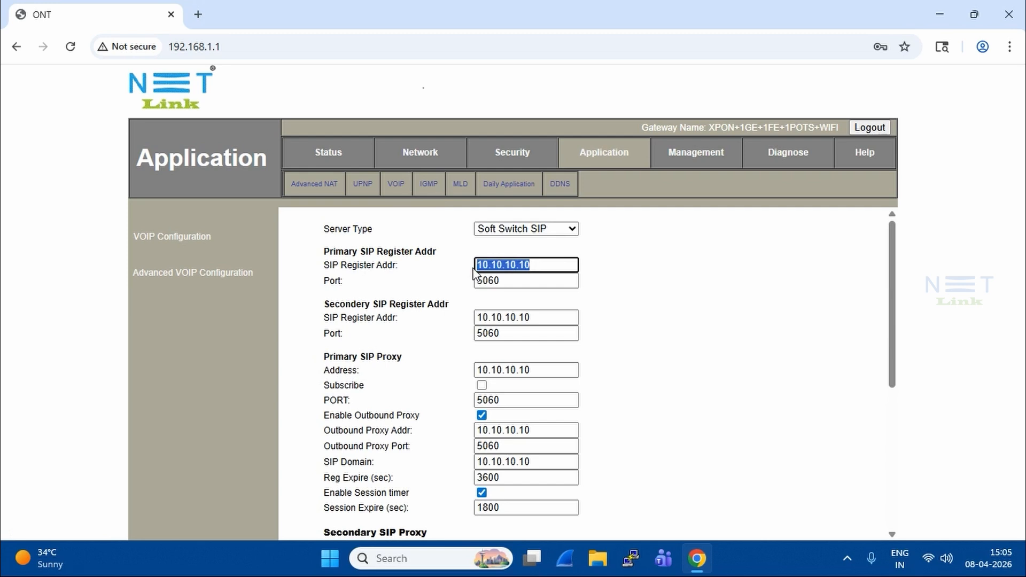
pyautogui.moveTo(550, 318); pyautogui.dragTo(477, 317)
pyautogui.scroll(-5, 542, 374)
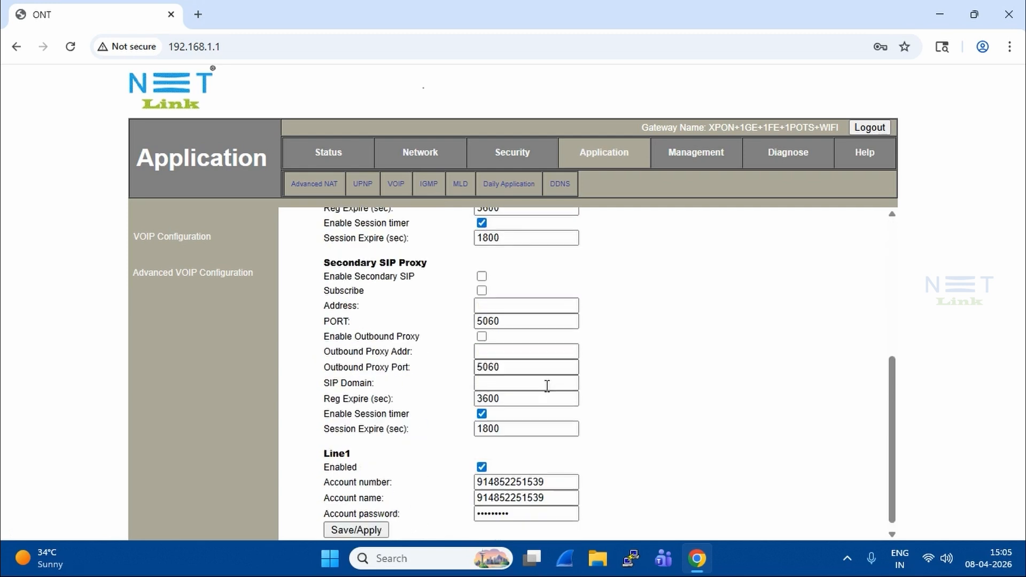
pyautogui.moveTo(556, 477); pyautogui.dragTo(515, 468)
pyautogui.click(378, 524)
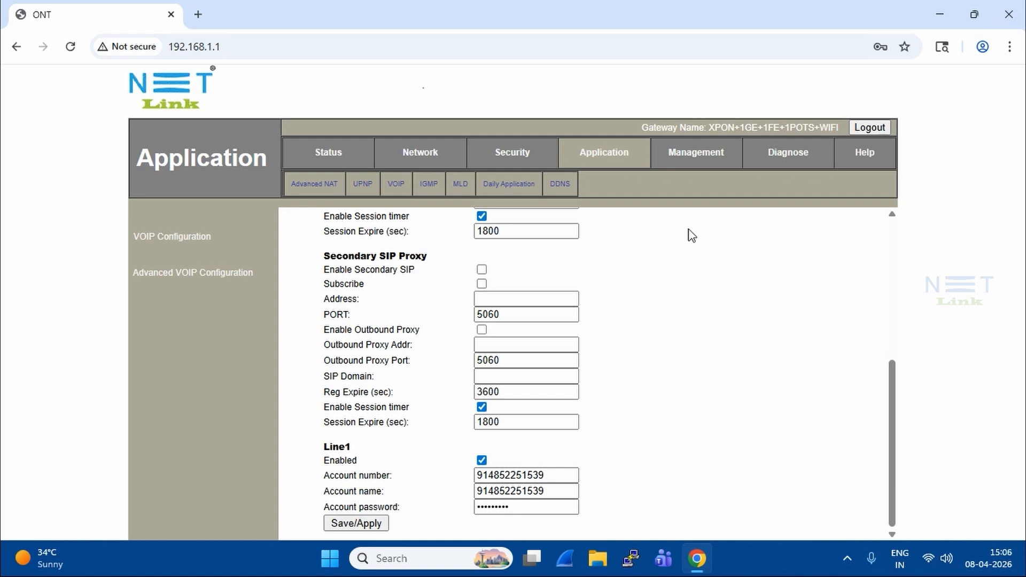
# Reopen the VoIP configuration, save and apply it again, and recheck the primary SIP register address and Line1 account fields.
pyautogui.click(395, 186)
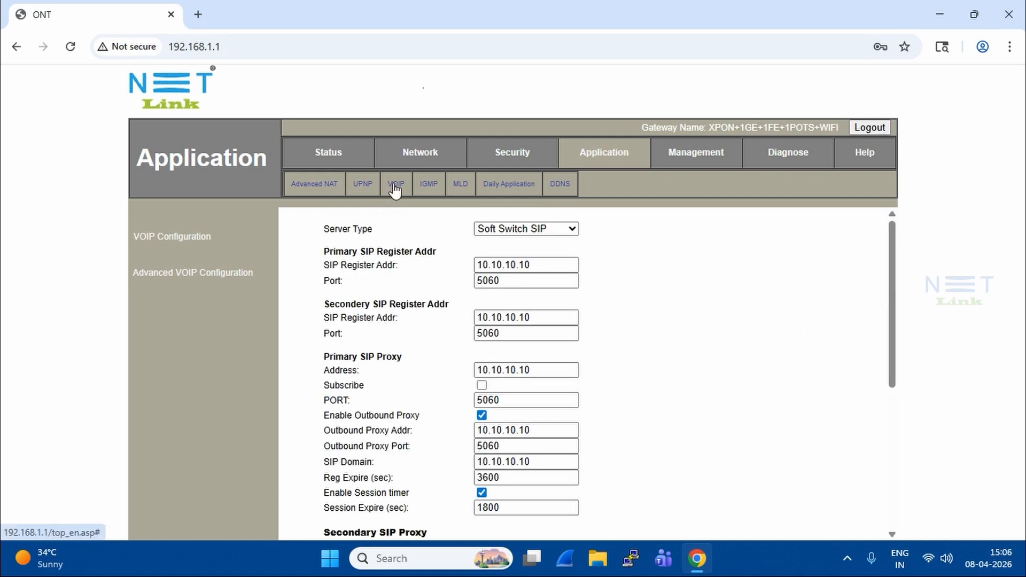
pyautogui.scroll(-5, 529, 374)
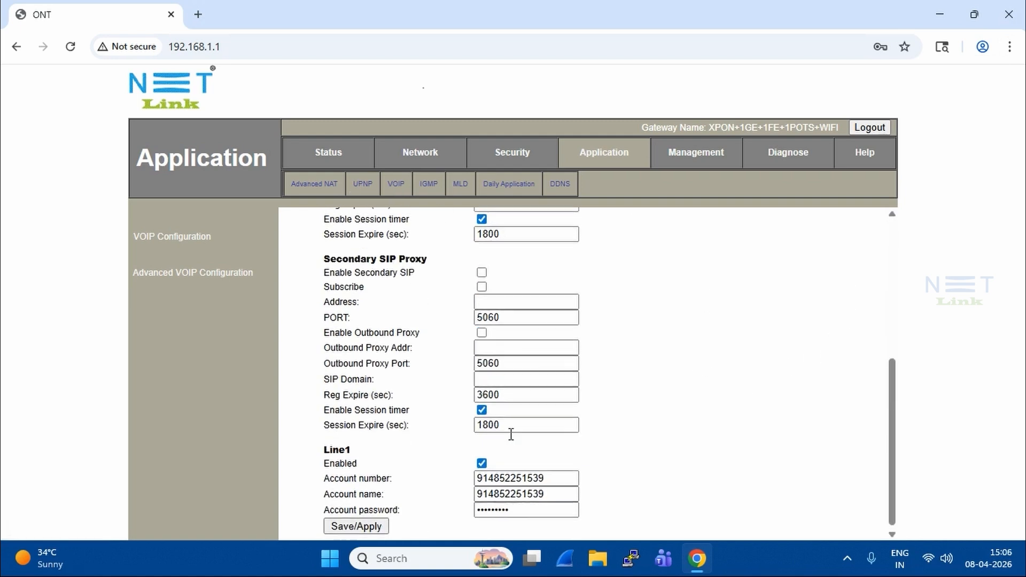
pyautogui.click(367, 528)
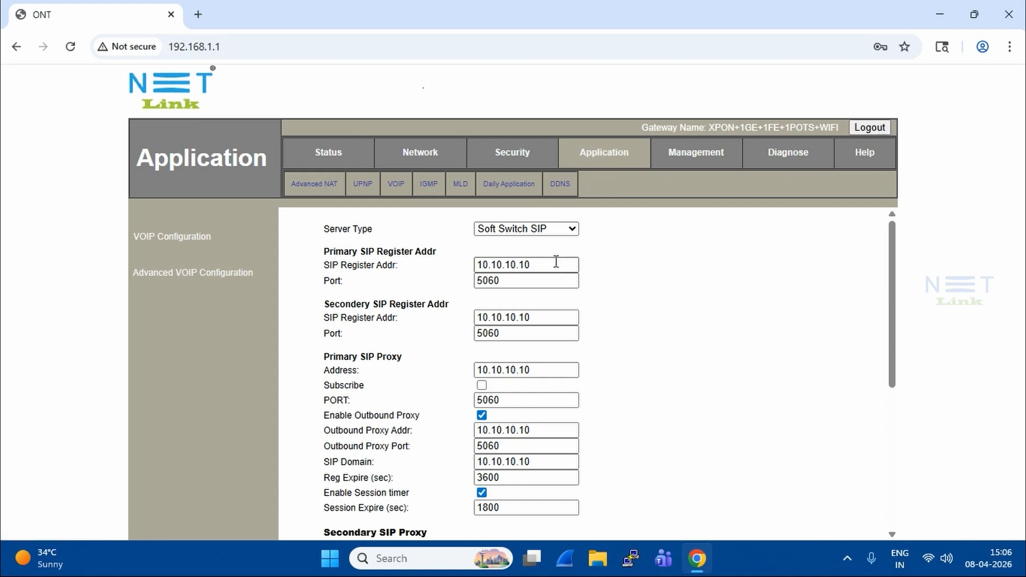
pyautogui.moveTo(556, 265); pyautogui.dragTo(454, 277)
pyautogui.scroll(-5, 613, 374)
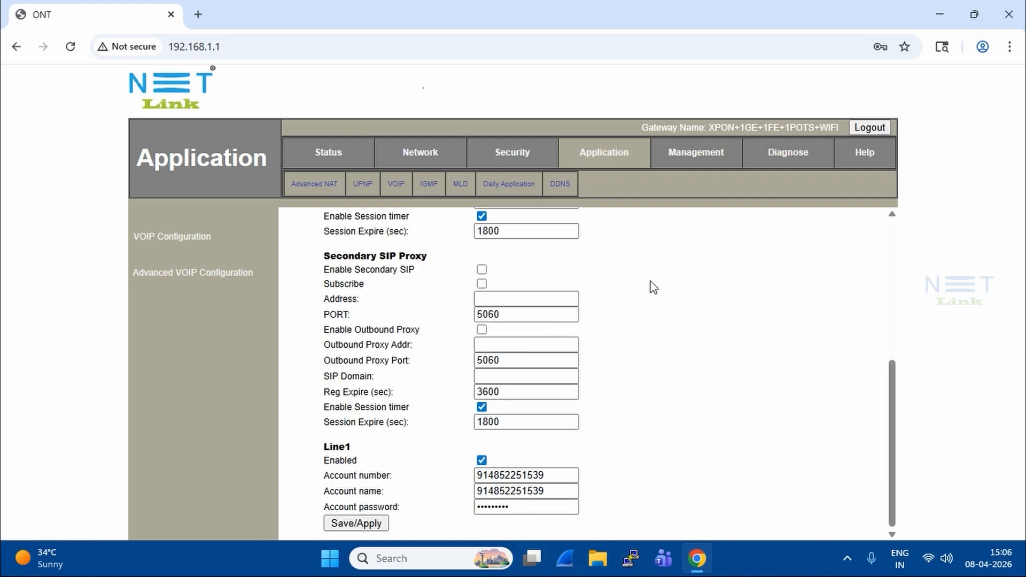
# Display the WAN configuration of connection 2_VOICE_R_VID_1830 and review its VLAN ID, DHCP addressing and service mode.
pyautogui.click(422, 155)
pyautogui.click(510, 262)
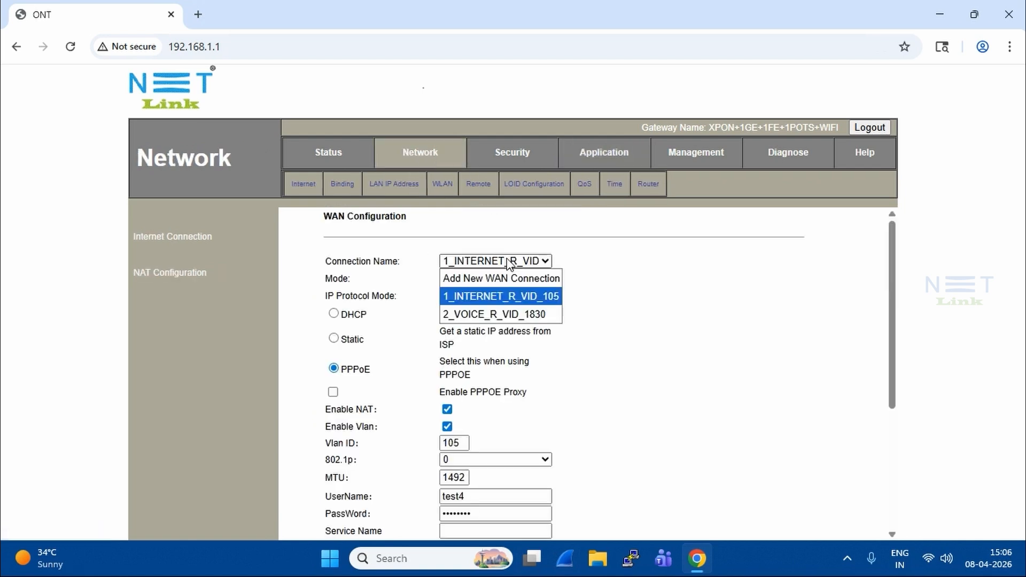
pyautogui.click(505, 314)
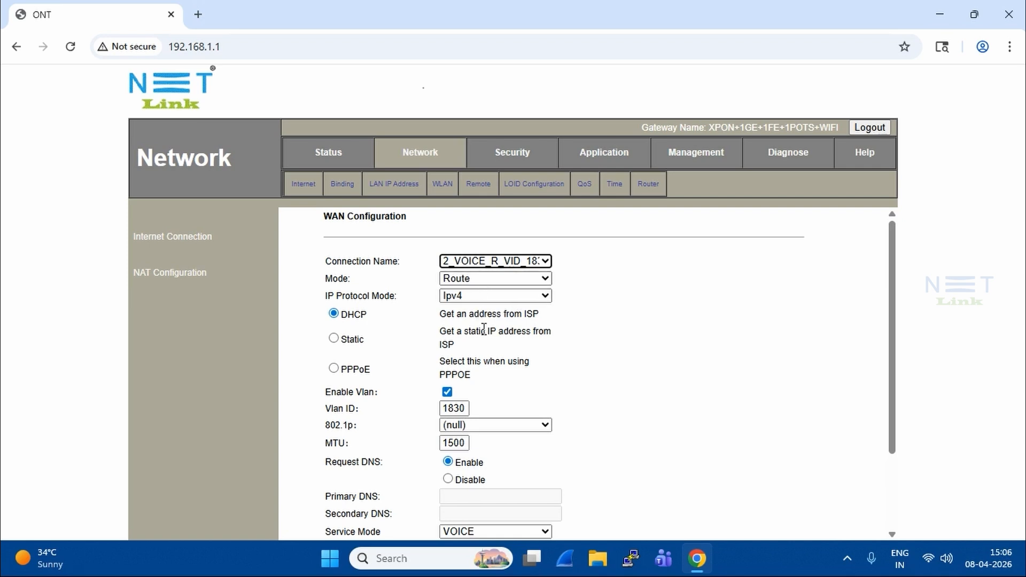
pyautogui.doubleClick(466, 409)
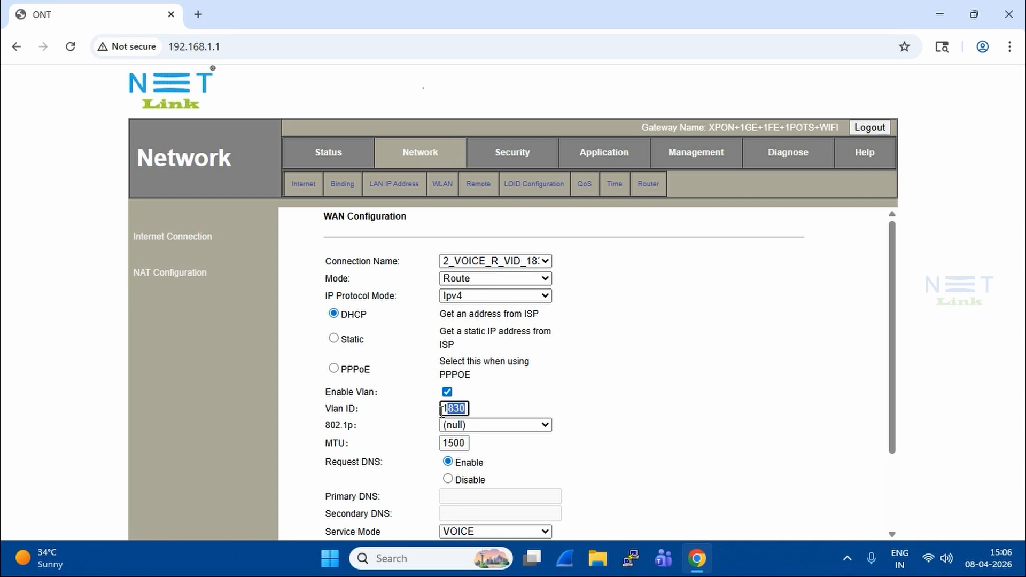
pyautogui.click(665, 351)
pyautogui.scroll(-2, 665, 351)
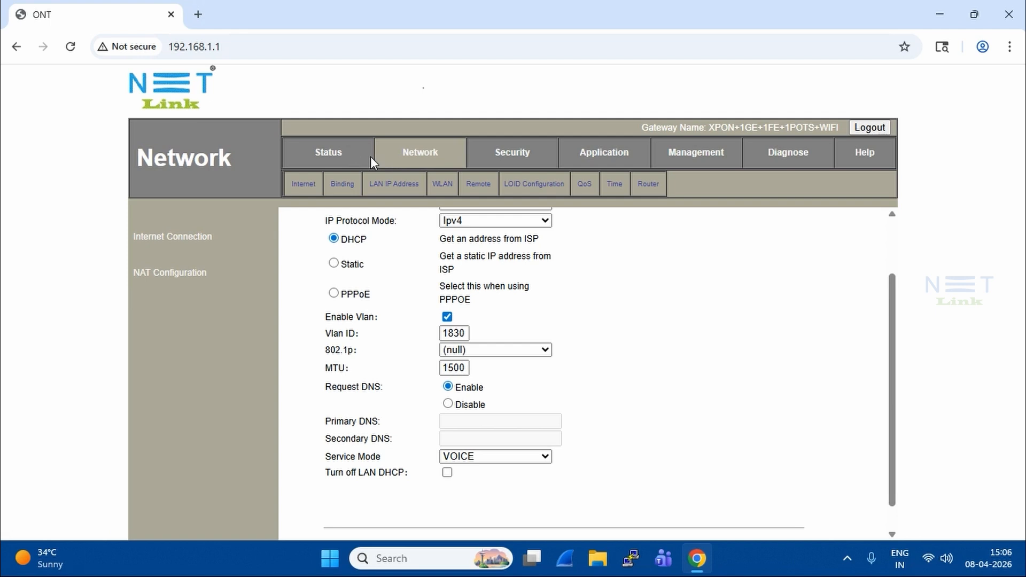
# Open the OLT Web Management login page at 192.168.8.200 in a new browser tab.
pyautogui.click(198, 21)
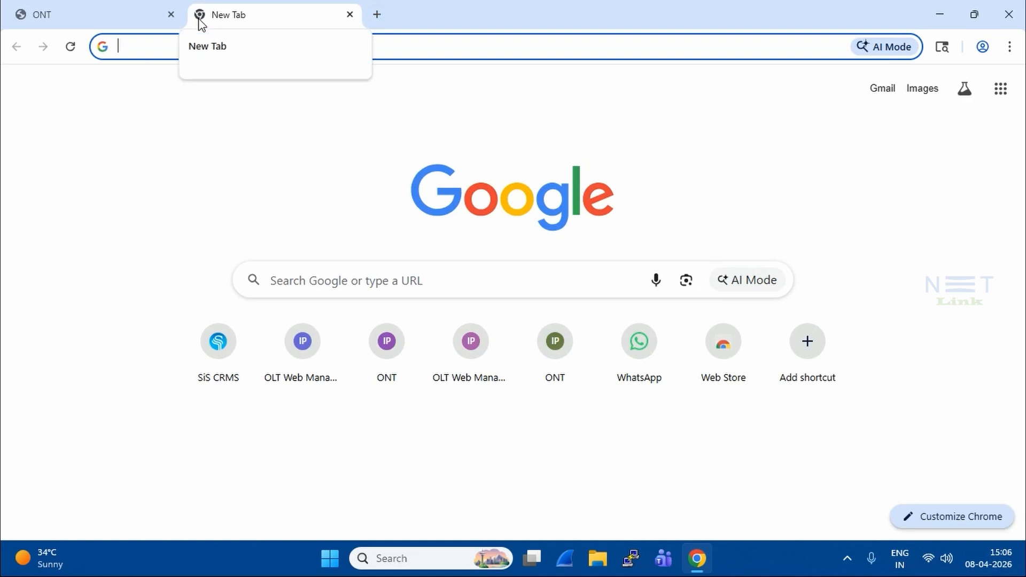
pyautogui.write('h')
pyautogui.press('Return')
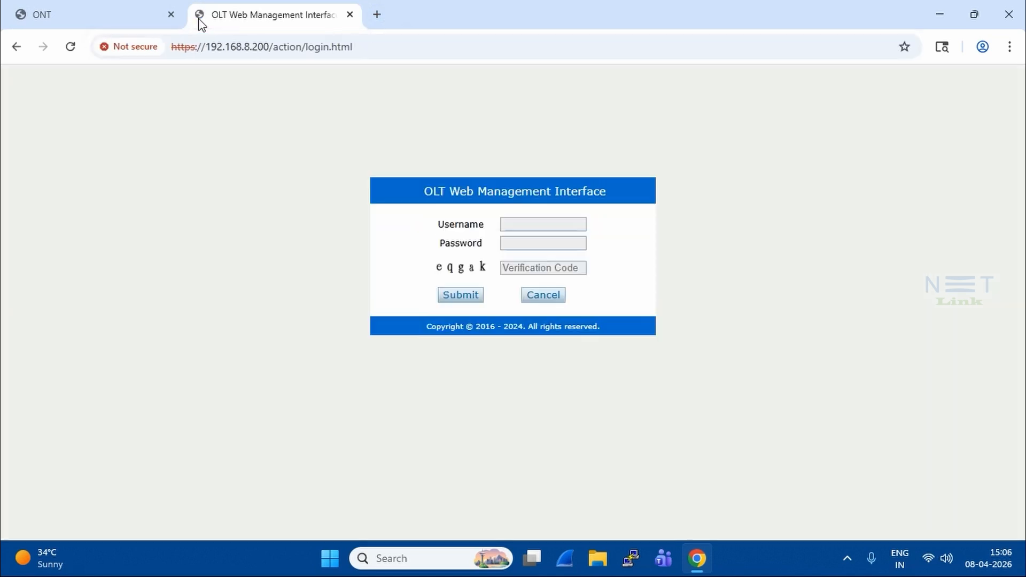
# Log in to the OLT management interface as admin, entering the account password and the displayed verification code.
pyautogui.click(547, 223)
pyautogui.write('admin')
pyautogui.press('Tab')
pyautogui.write('••••••')
pyautogui.press('BackSpace')
pyautogui.press('BackSpace')
pyautogui.press('BackSpace')
pyautogui.press('BackSpace')
pyautogui.press('BackSpace')
pyautogui.press('BackSpace')
pyautogui.write('••••••')
pyautogui.press('Tab')
pyautogui.write('e')
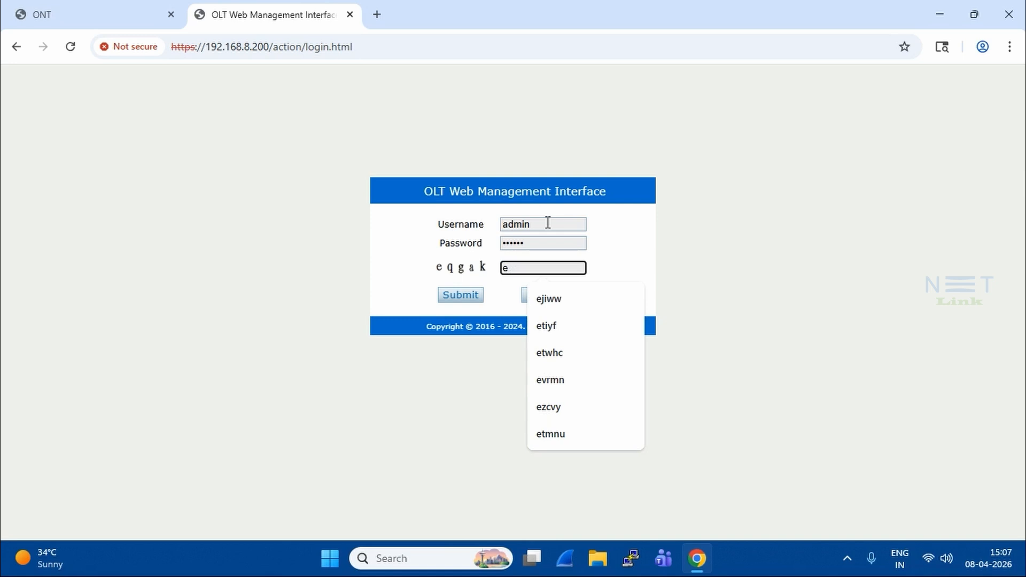
pyautogui.write('qgak')
pyautogui.press('Return')
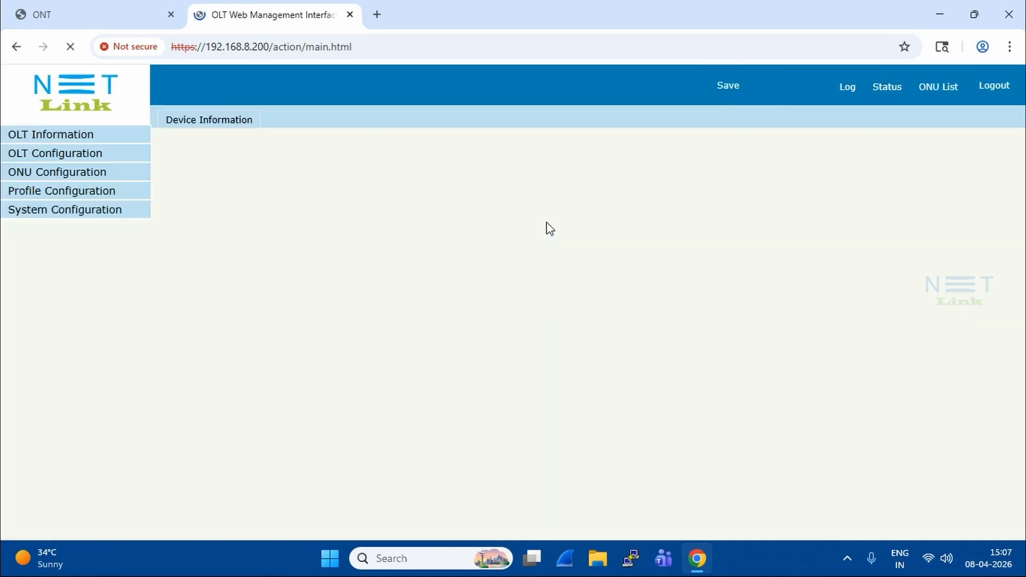
# Open the configuration of authorized ONU GPON0/1:1 and check its service VLAN list for voice VLAN 1830.
pyautogui.click(96, 181)
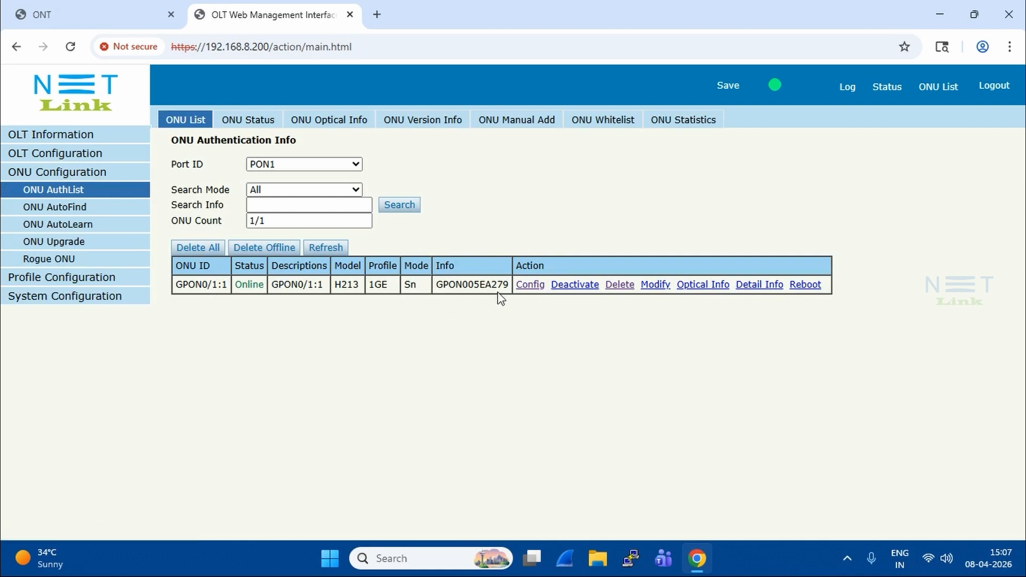
pyautogui.click(538, 287)
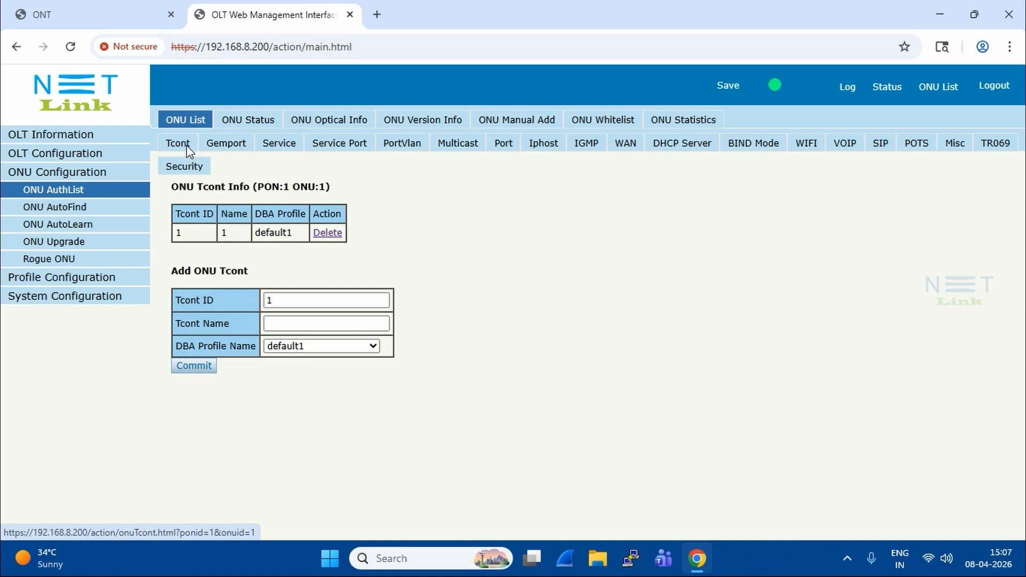
pyautogui.click(224, 147)
pyautogui.click(278, 144)
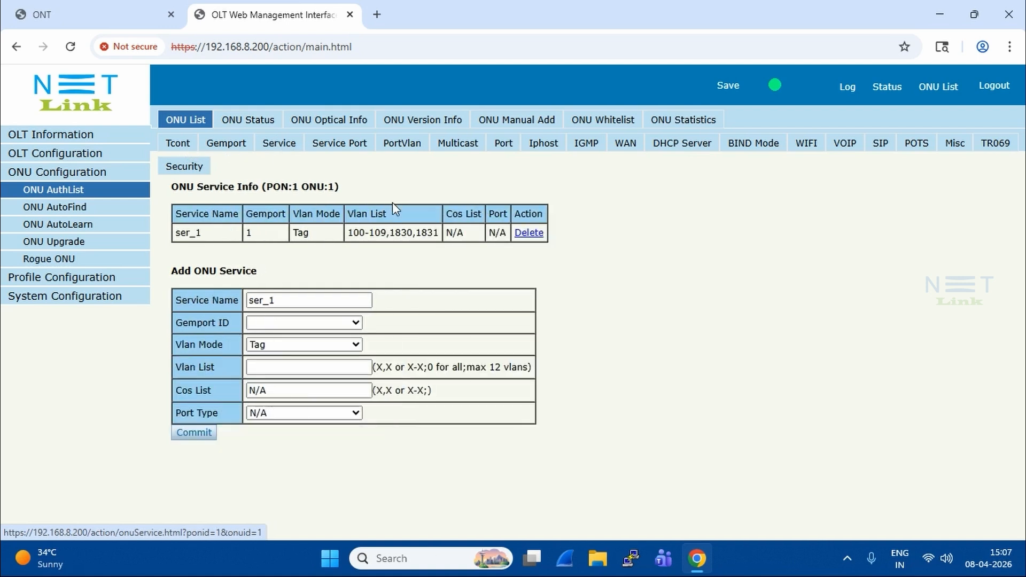
pyautogui.moveTo(348, 233); pyautogui.dragTo(442, 242)
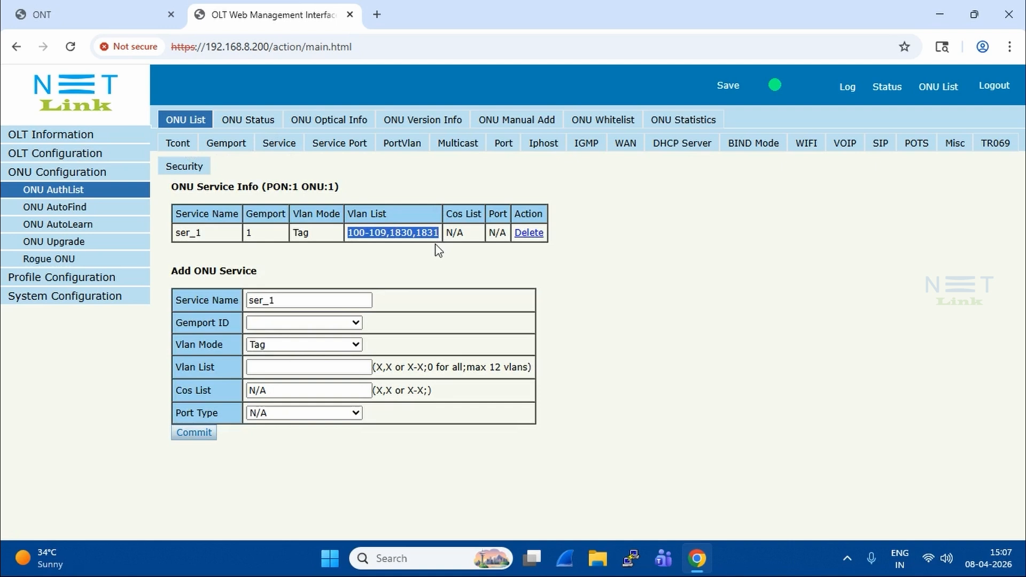
pyautogui.click(437, 250)
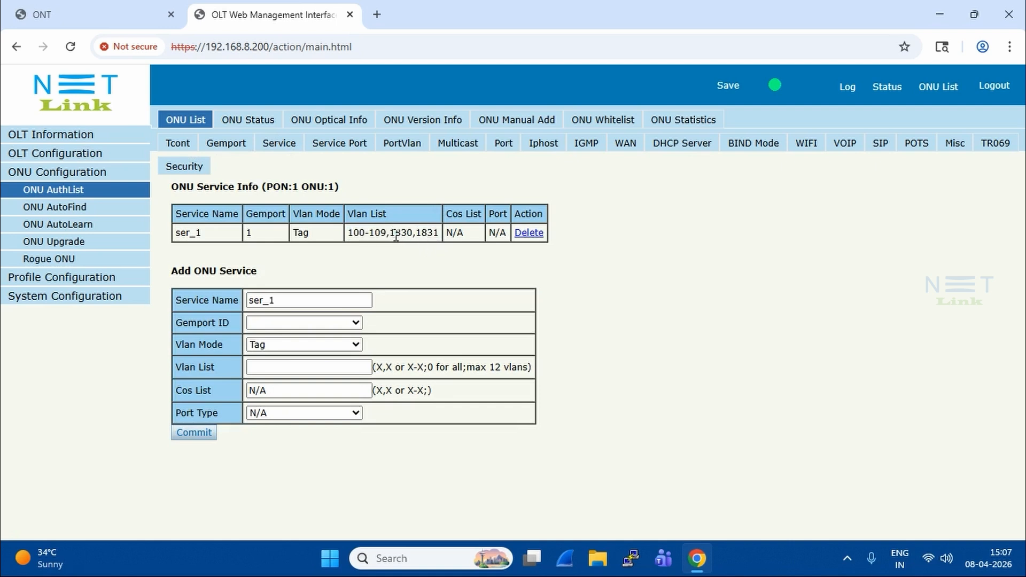
pyautogui.moveTo(389, 234); pyautogui.dragTo(414, 245)
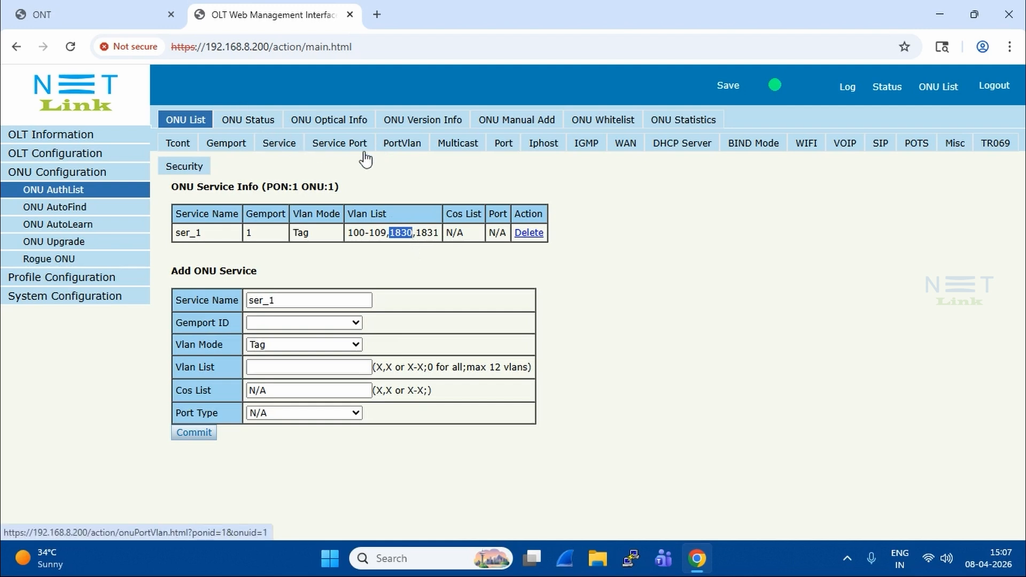
pyautogui.click(397, 235)
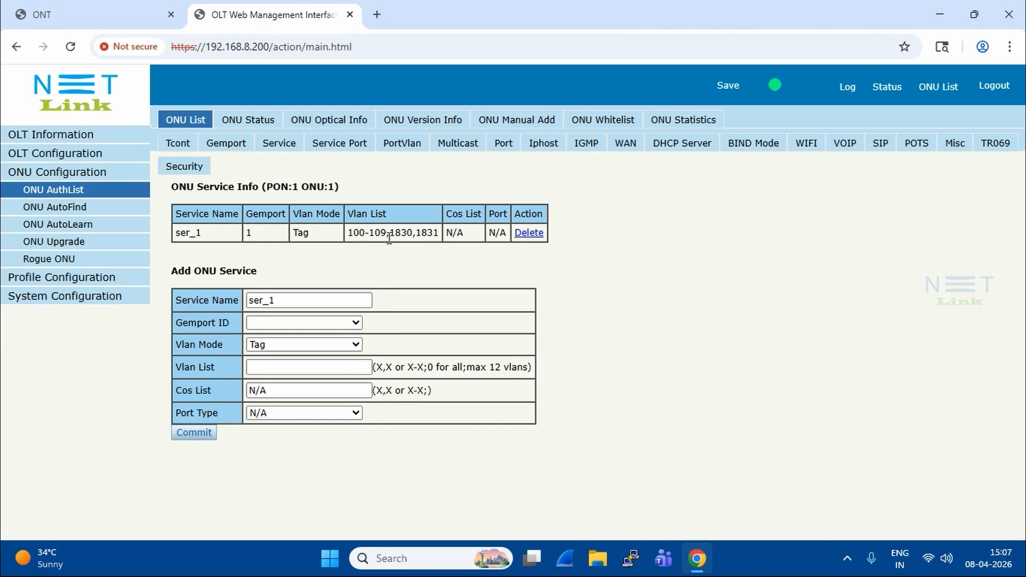
# Display the ONU's service ports and check the begin, end and mapped VLAN values of the entry for VLAN 1830.
pyautogui.click(316, 149)
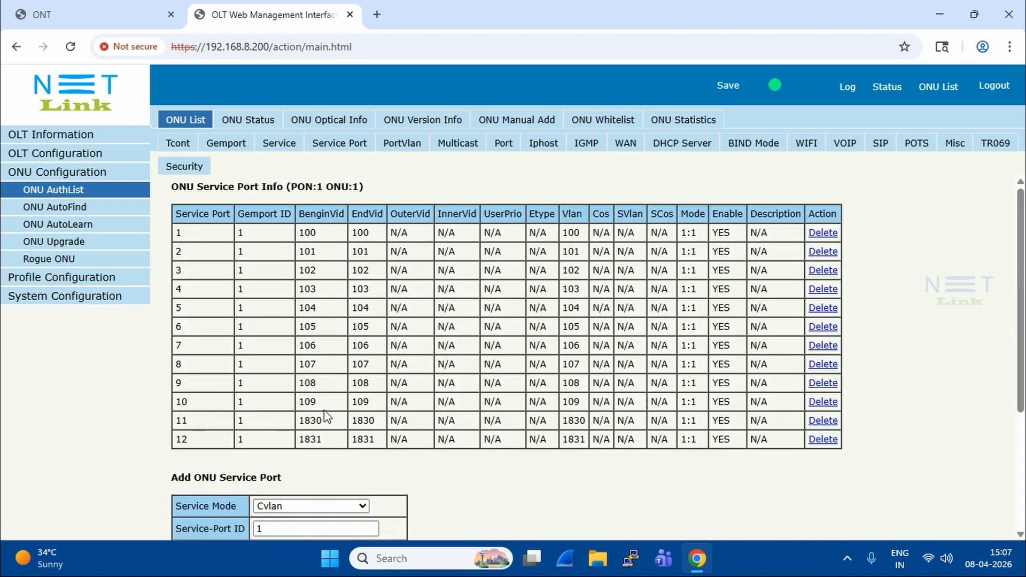
pyautogui.moveTo(297, 420); pyautogui.dragTo(589, 418)
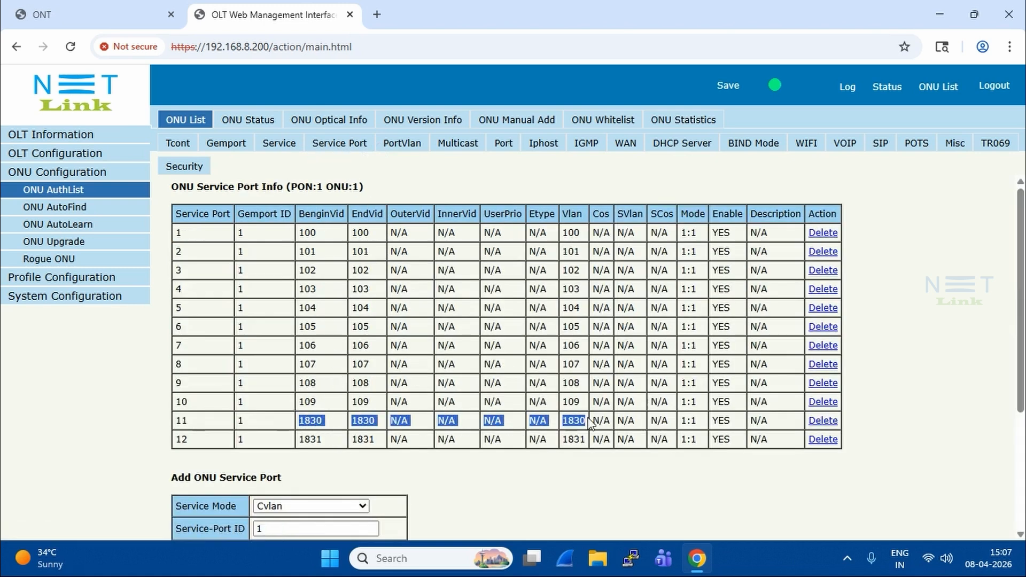
pyautogui.click(950, 290)
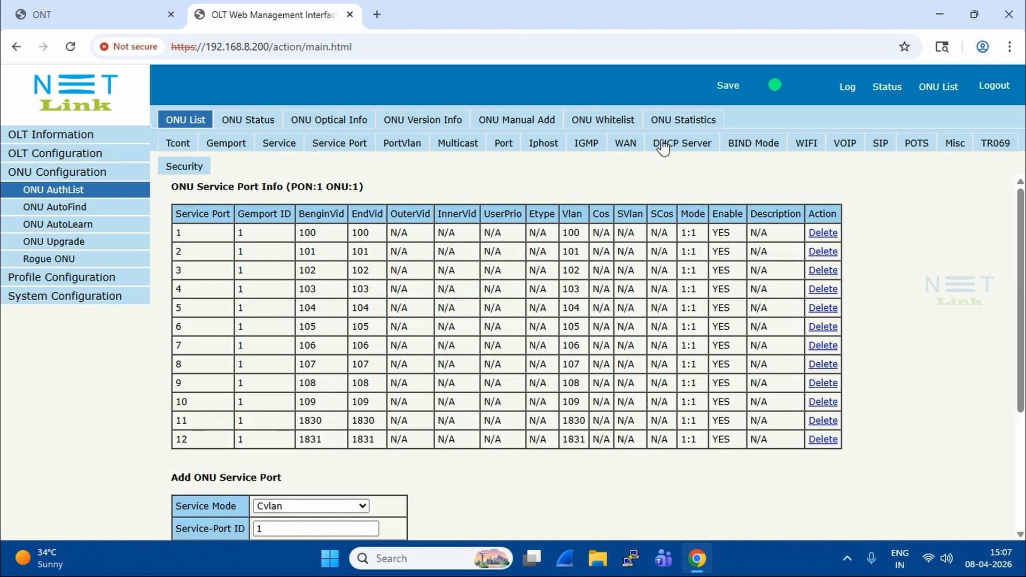
# Open the OLT's VLAN table and look for VLAN 1830.
pyautogui.click(57, 154)
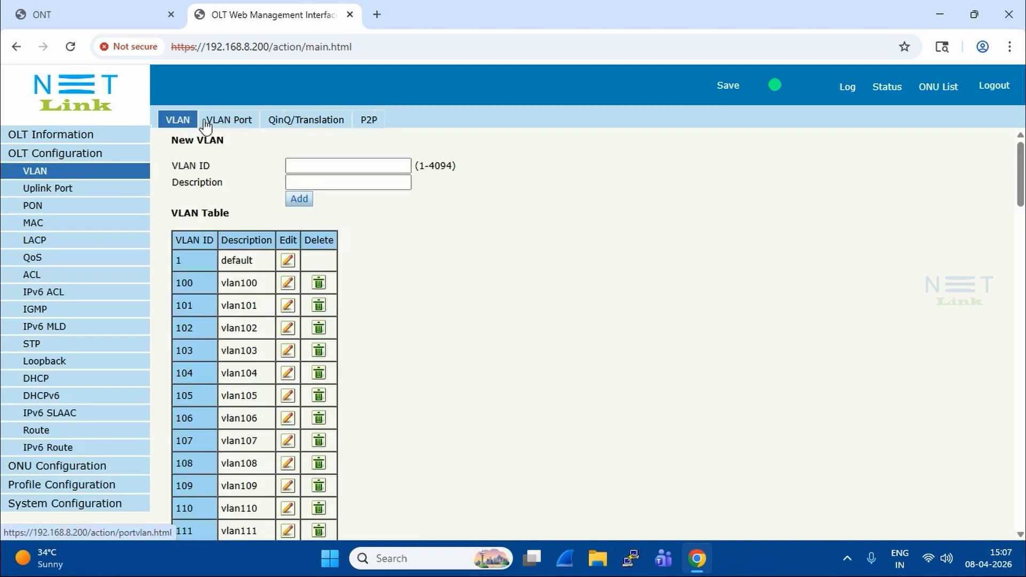
pyautogui.scroll(-20, 220, 320)
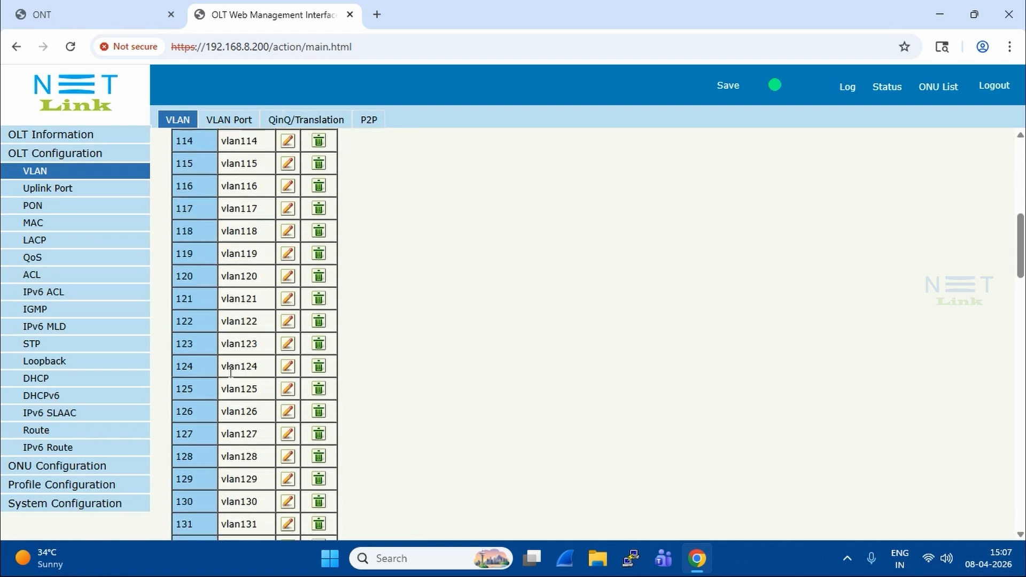
pyautogui.scroll(-10, 239, 388)
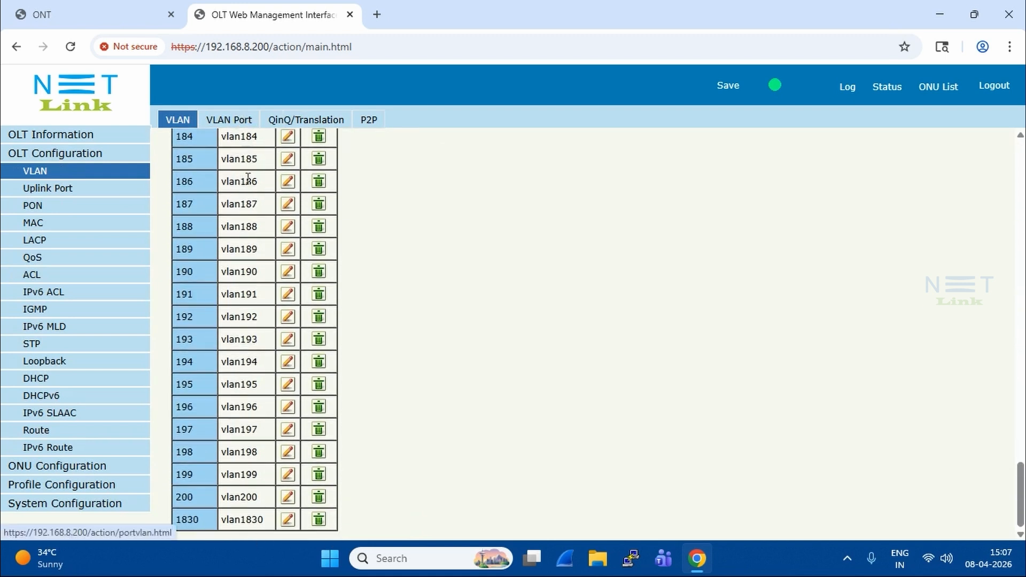
# Select VLAN 1830 in the OLT's port VLAN configuration and set uplink port GE3 to Tag.
pyautogui.click(217, 126)
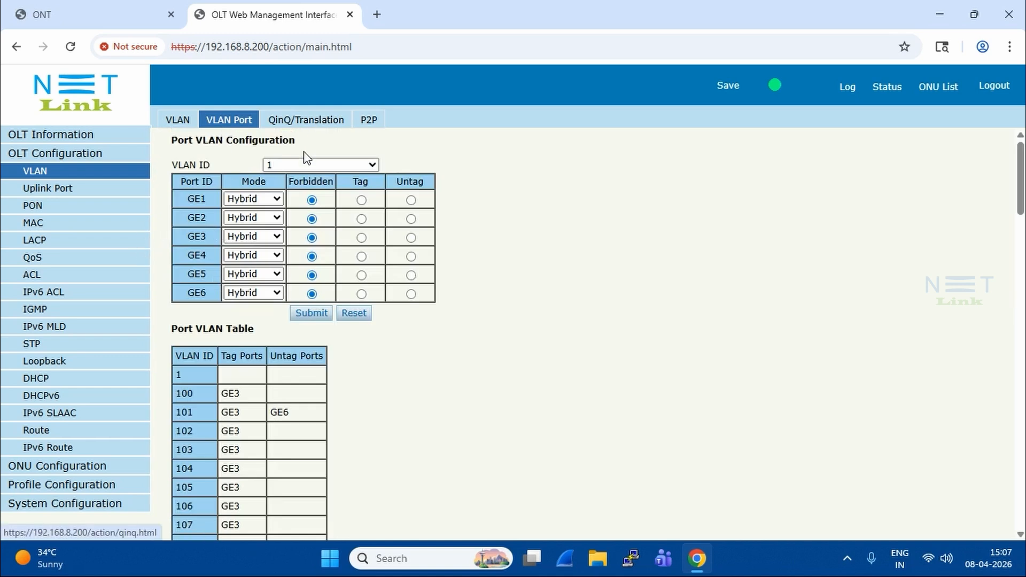
pyautogui.click(302, 168)
pyautogui.scroll(-5, 310, 299)
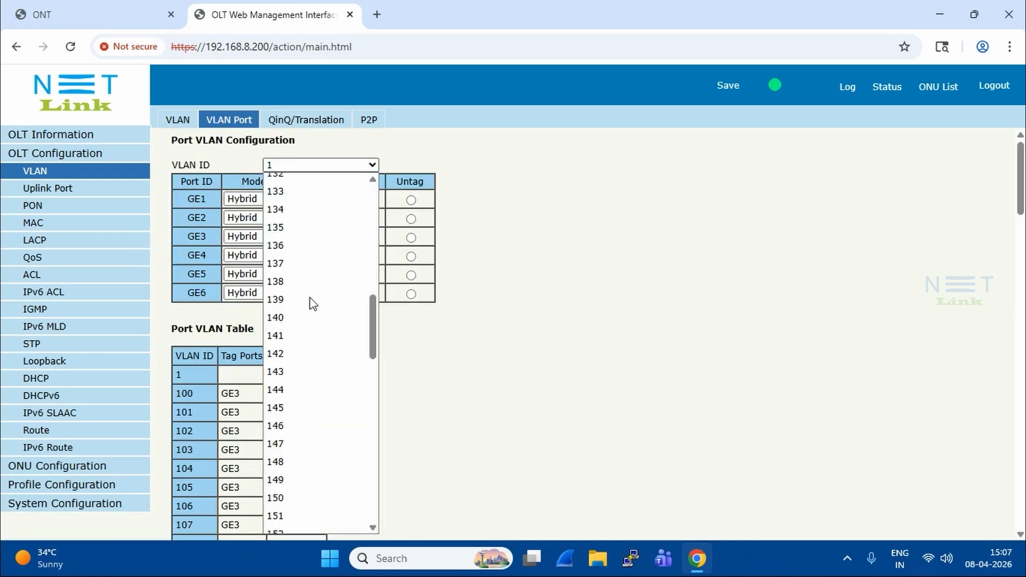
pyautogui.scroll(-2, 348, 517)
pyautogui.scroll(2, 347, 517)
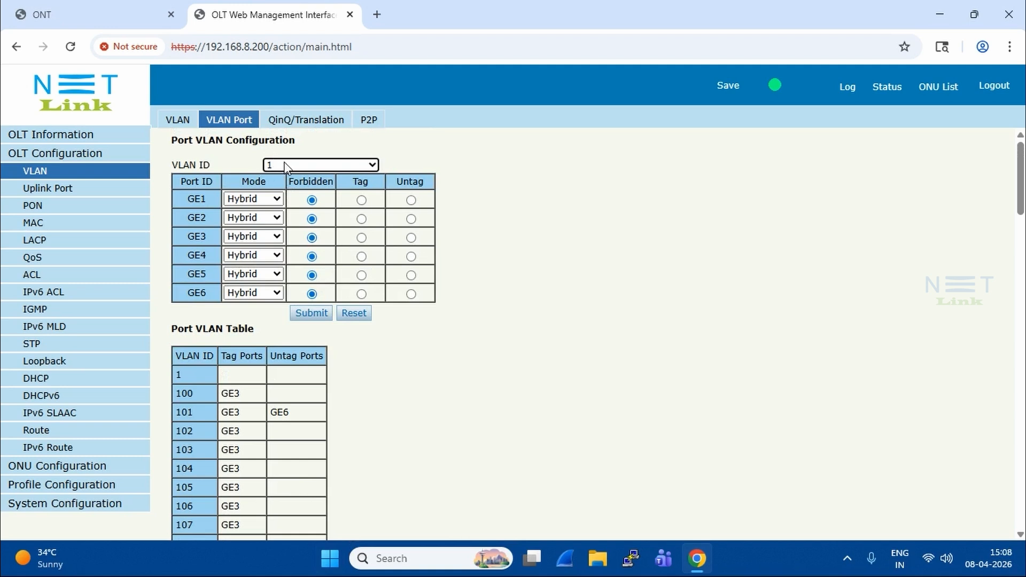
pyautogui.click(286, 165)
pyautogui.scroll(-12, 304, 435)
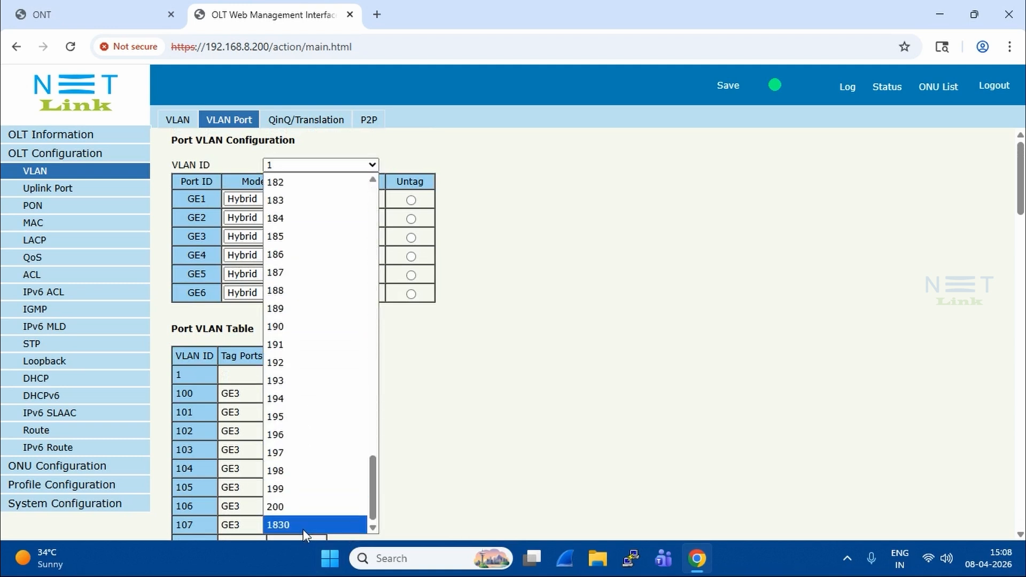
pyautogui.click(303, 524)
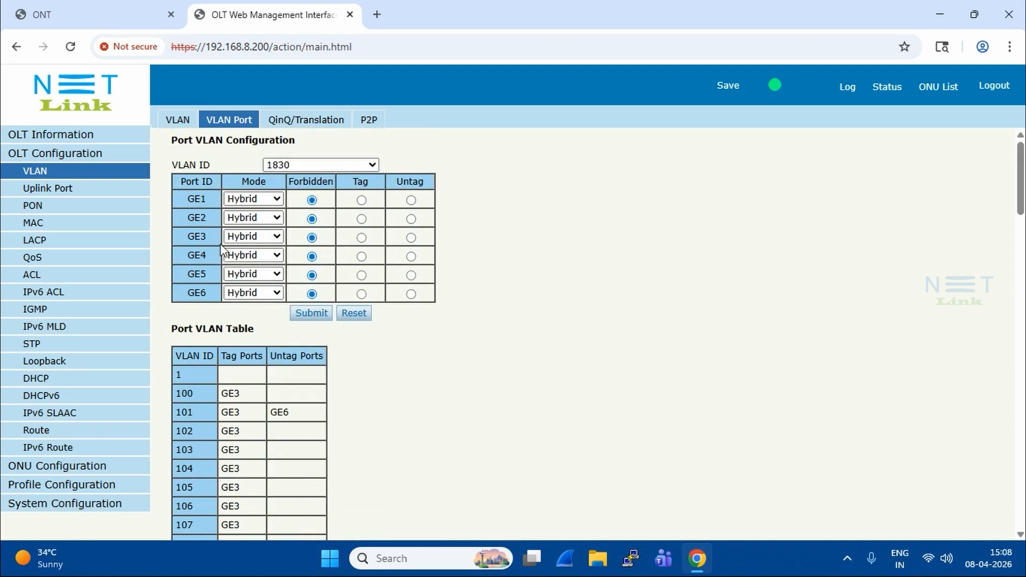
pyautogui.click(361, 239)
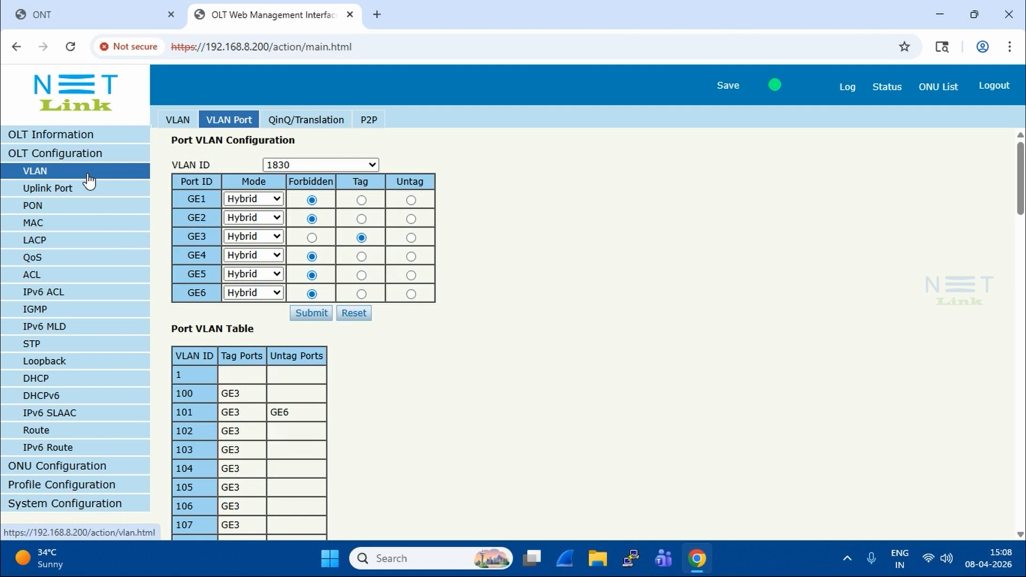
# Display the OLT's MAC address table to examine the entries for the voice VLAN.
pyautogui.click(56, 227)
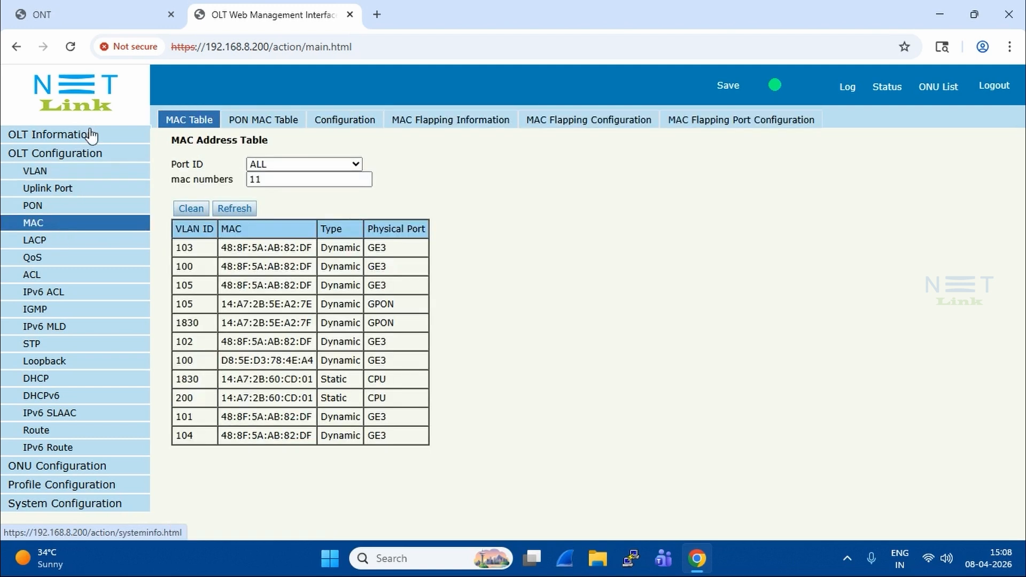